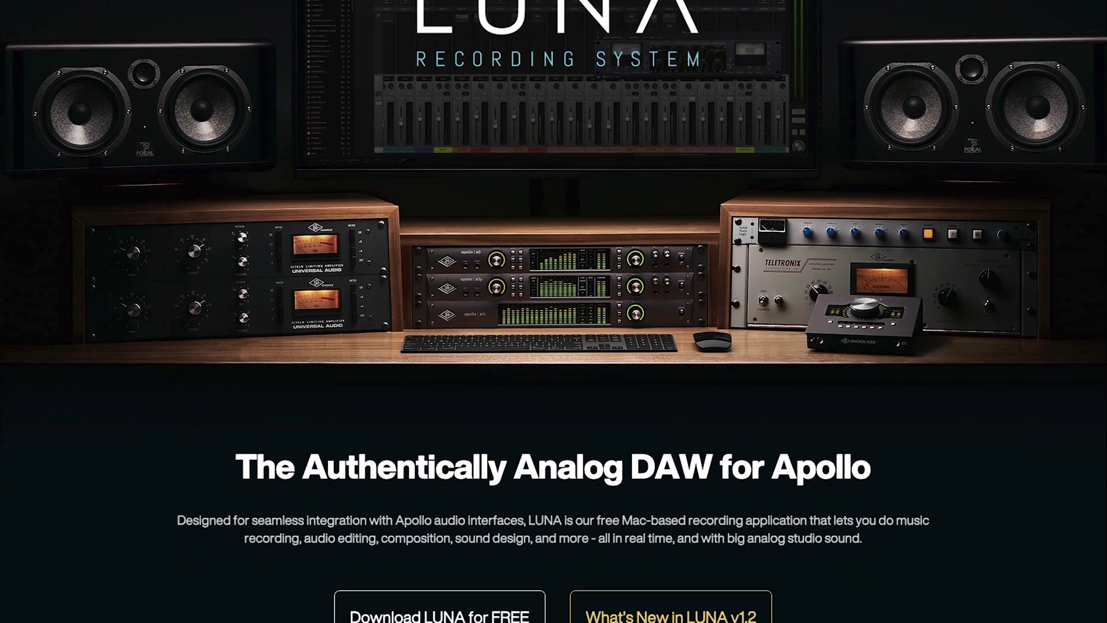
Scroll down through the LUNA product page on the Universal Audio website.
{"action": "scroll", "coordinate": [554, 311], "scroll_direction": "down", "scroll_amount": 5}
{"action": "scroll", "coordinate": [553, 311], "scroll_direction": "down", "scroll_amount": 3}
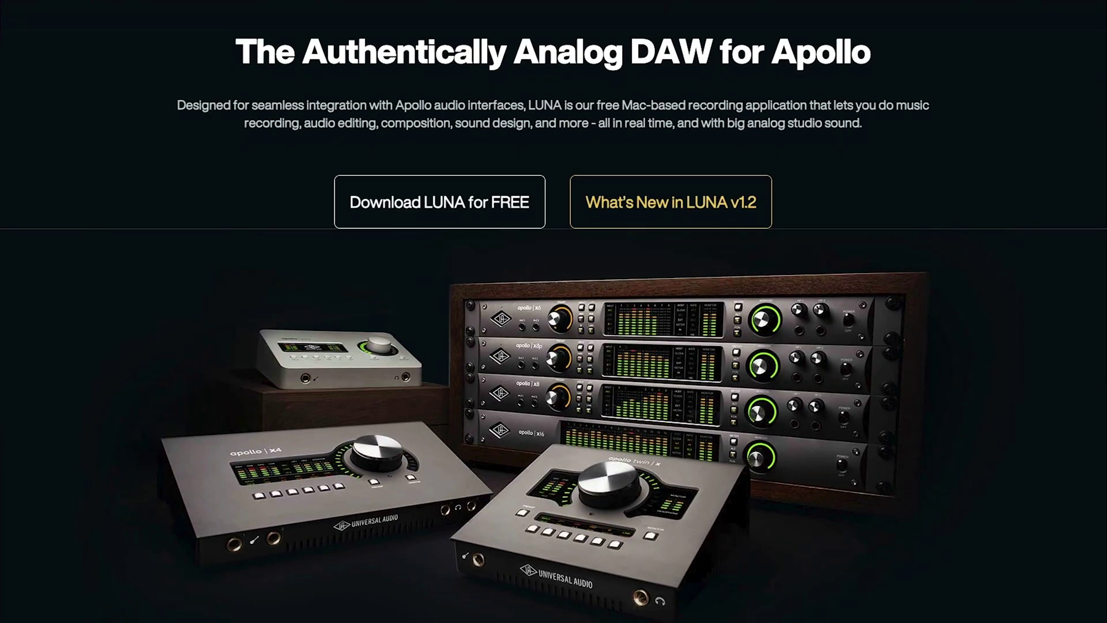
{"action": "scroll", "coordinate": [553, 311], "scroll_direction": "down", "scroll_amount": 2}
{"action": "scroll", "coordinate": [554, 312], "scroll_direction": "down", "scroll_amount": 6}
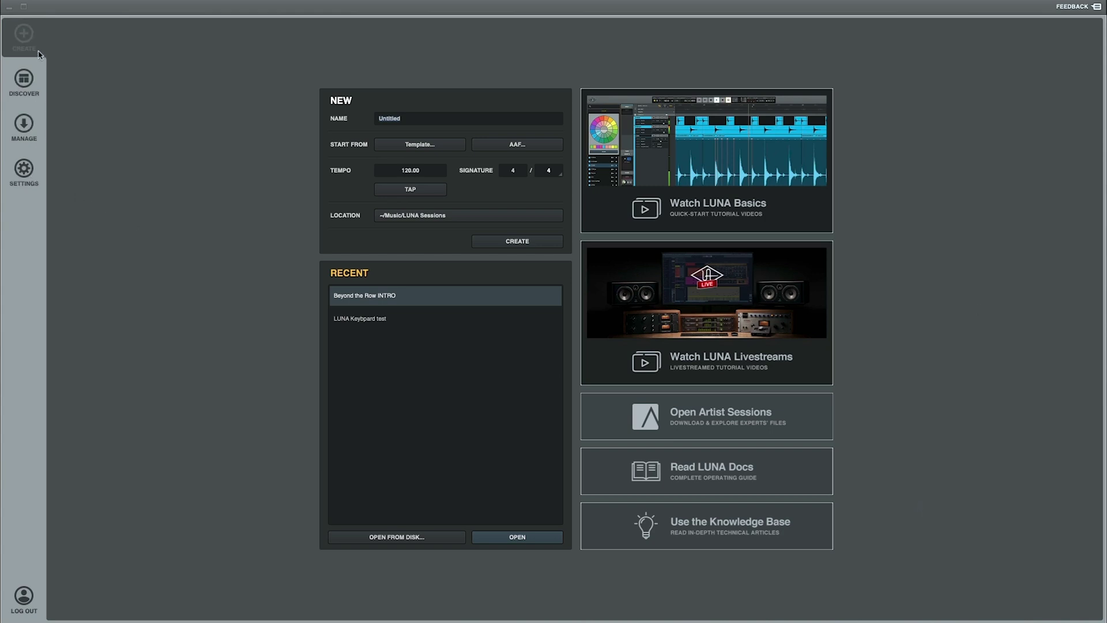
Open LUNA's settings and view the Apollo x6 I/O Matrix routing.
{"action": "left_click", "coordinate": [25, 169]}
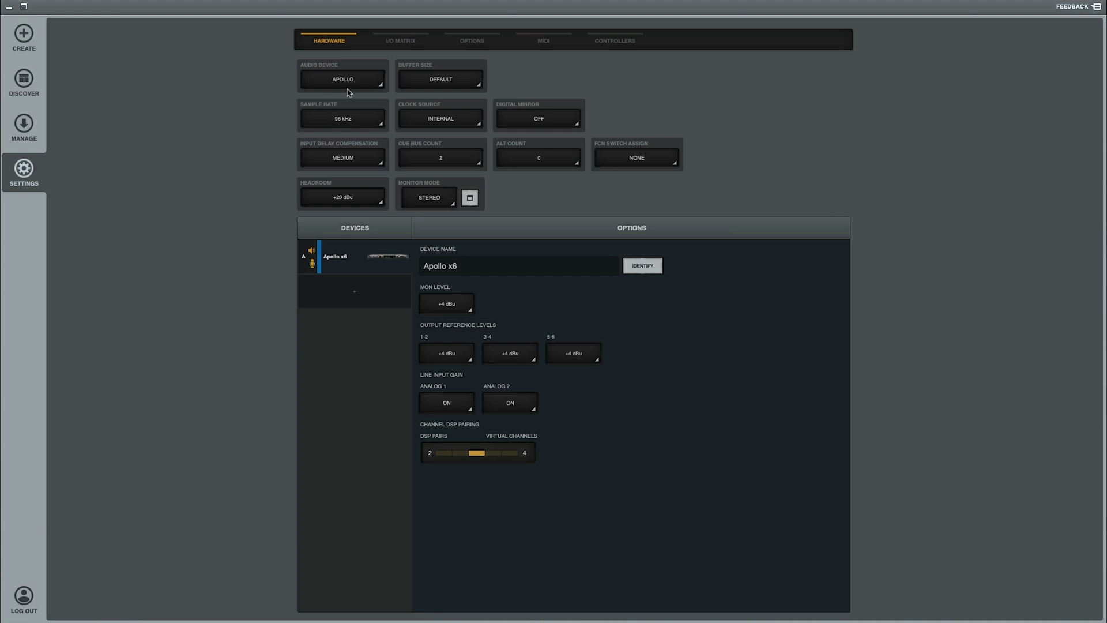
{"action": "left_click", "coordinate": [396, 43]}
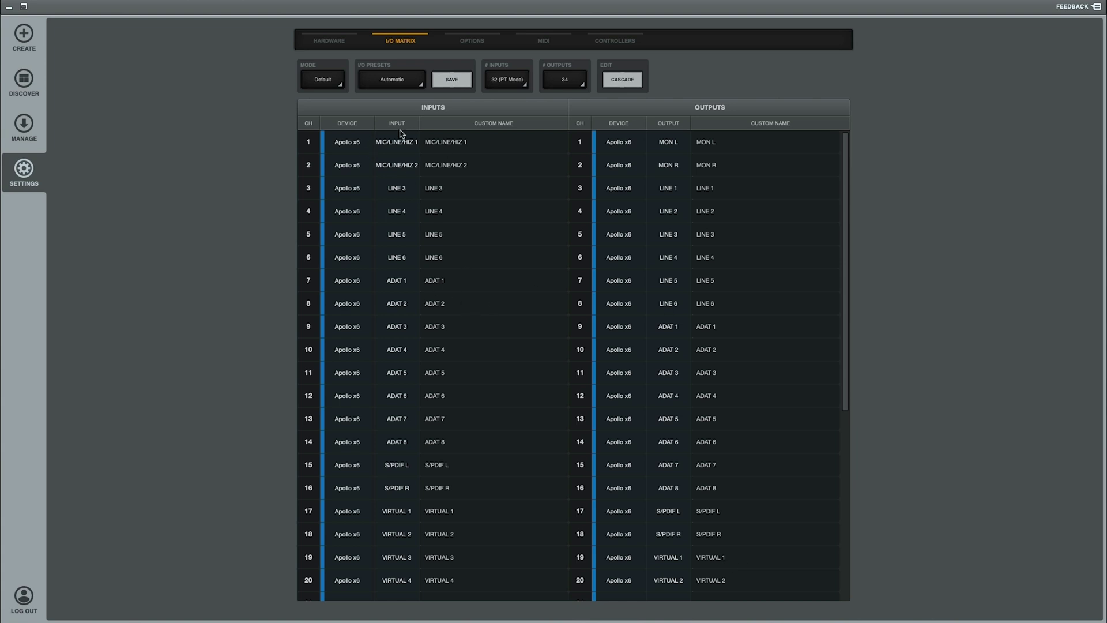
Check the I/O Matrix mode choices and leave the mode at Default.
{"action": "left_click", "coordinate": [340, 87]}
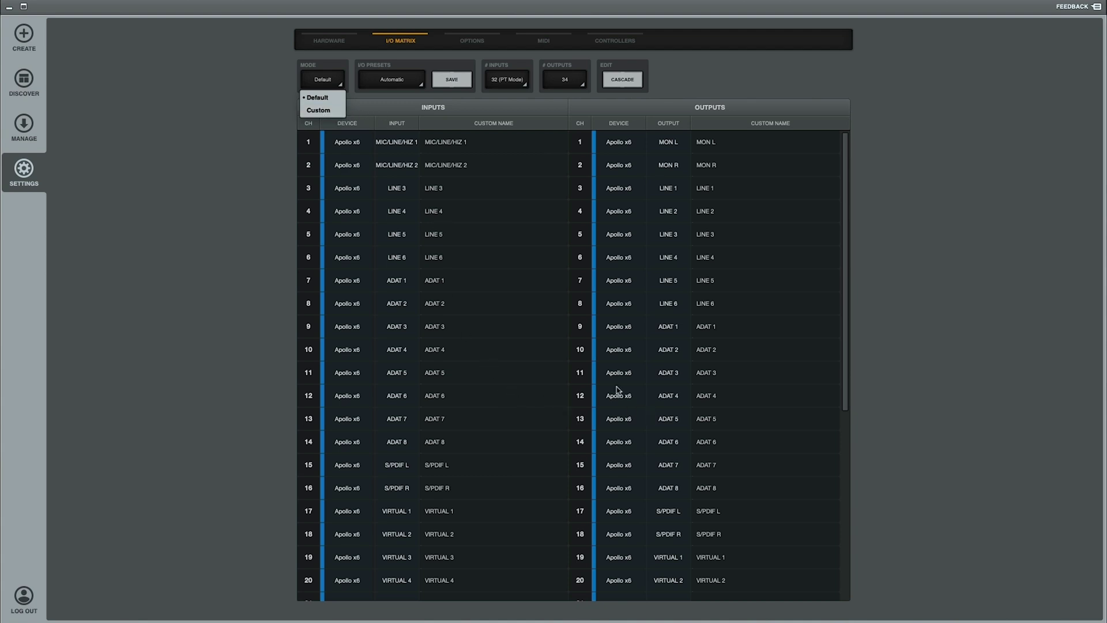
{"action": "left_click", "coordinate": [361, 104]}
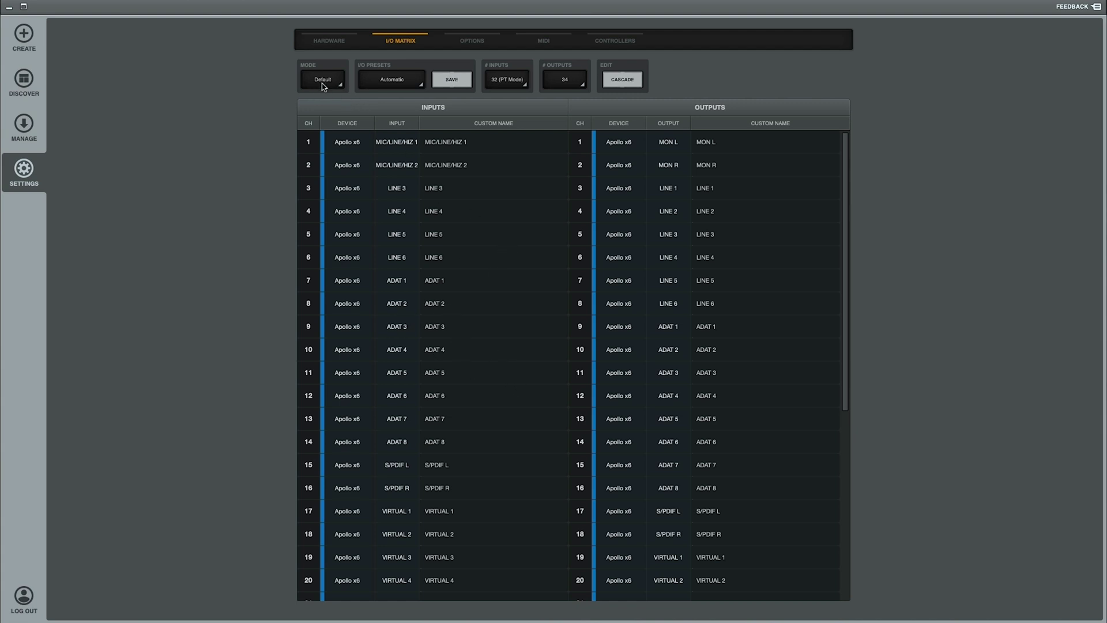
Review the Controllers, Options, MIDI, I/O Matrix and Hardware settings, then return to Create.
{"action": "left_click", "coordinate": [615, 40]}
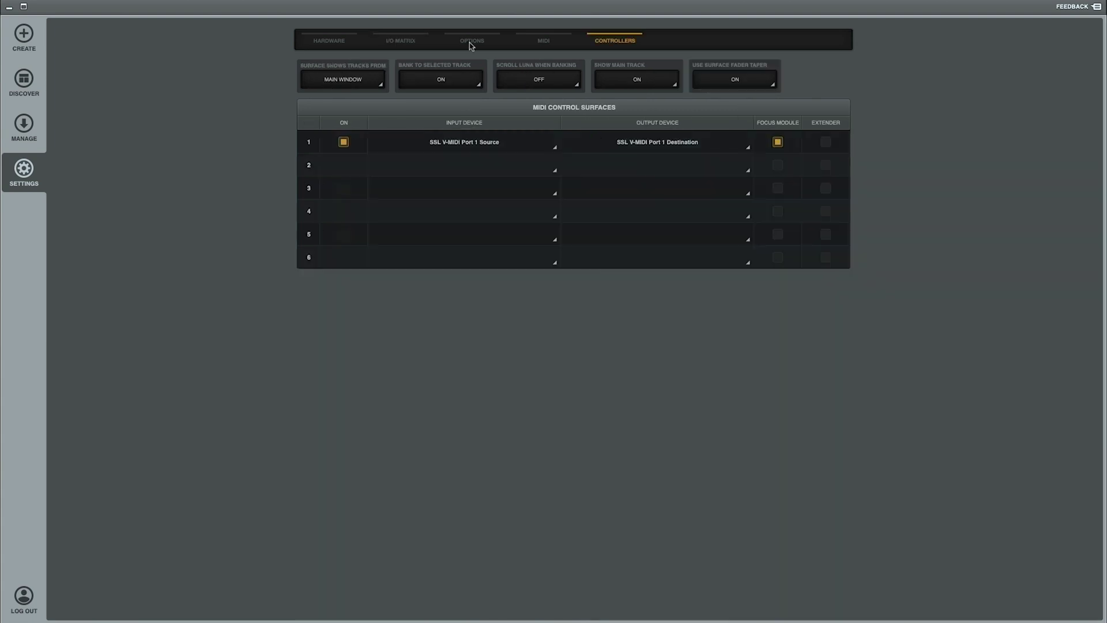
{"action": "left_click", "coordinate": [470, 41]}
{"action": "left_click", "coordinate": [540, 42]}
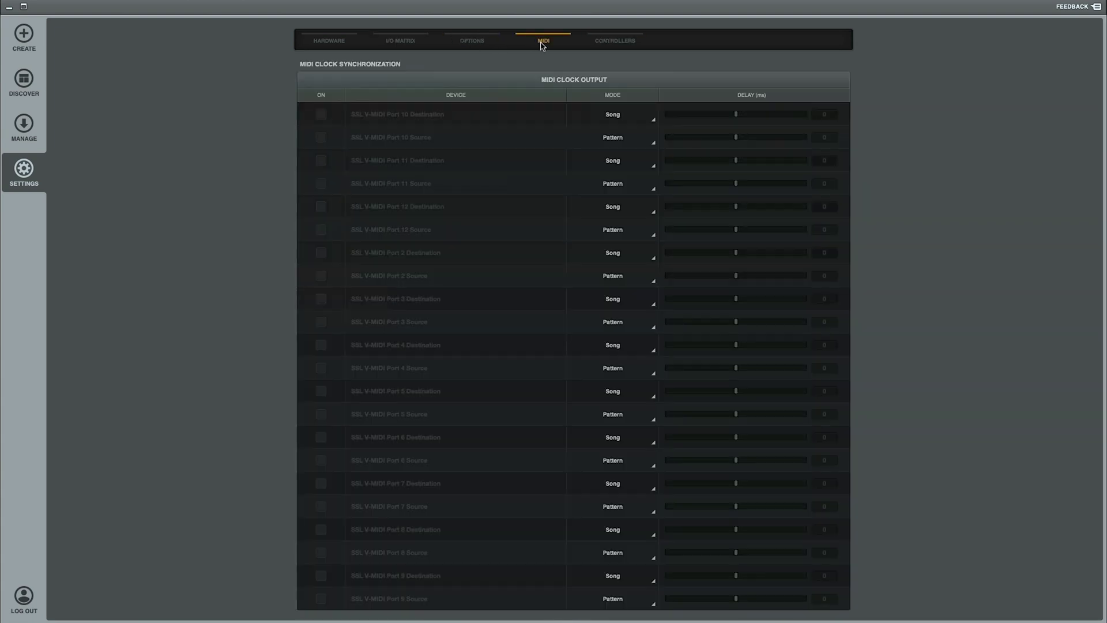
{"action": "left_click", "coordinate": [615, 42]}
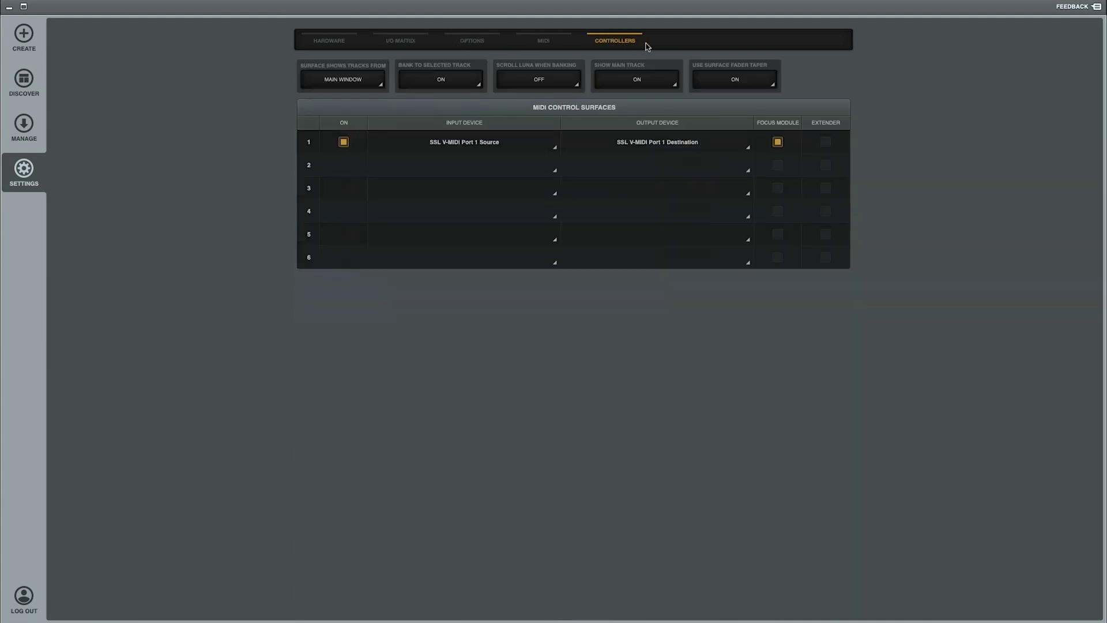
{"action": "left_click", "coordinate": [407, 45]}
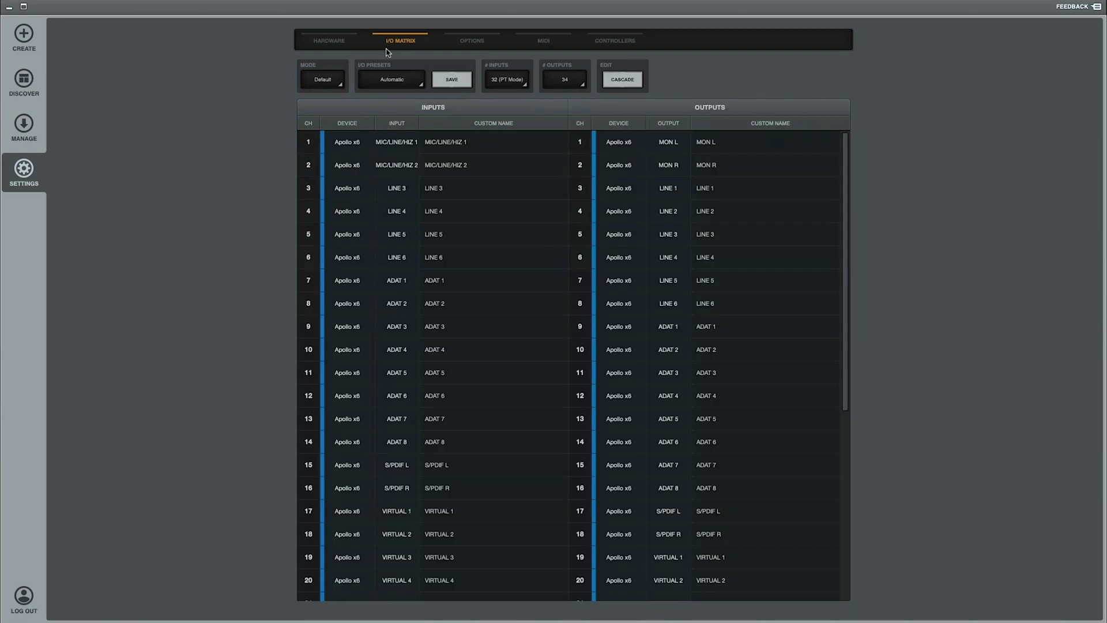
{"action": "left_click", "coordinate": [331, 44]}
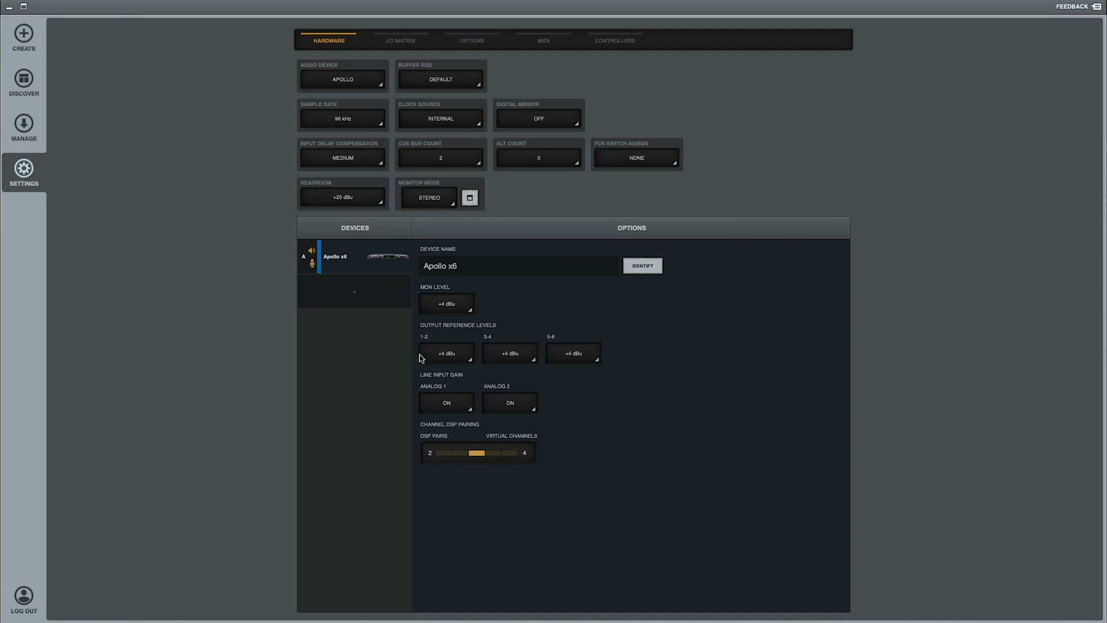
{"action": "left_click", "coordinate": [400, 42]}
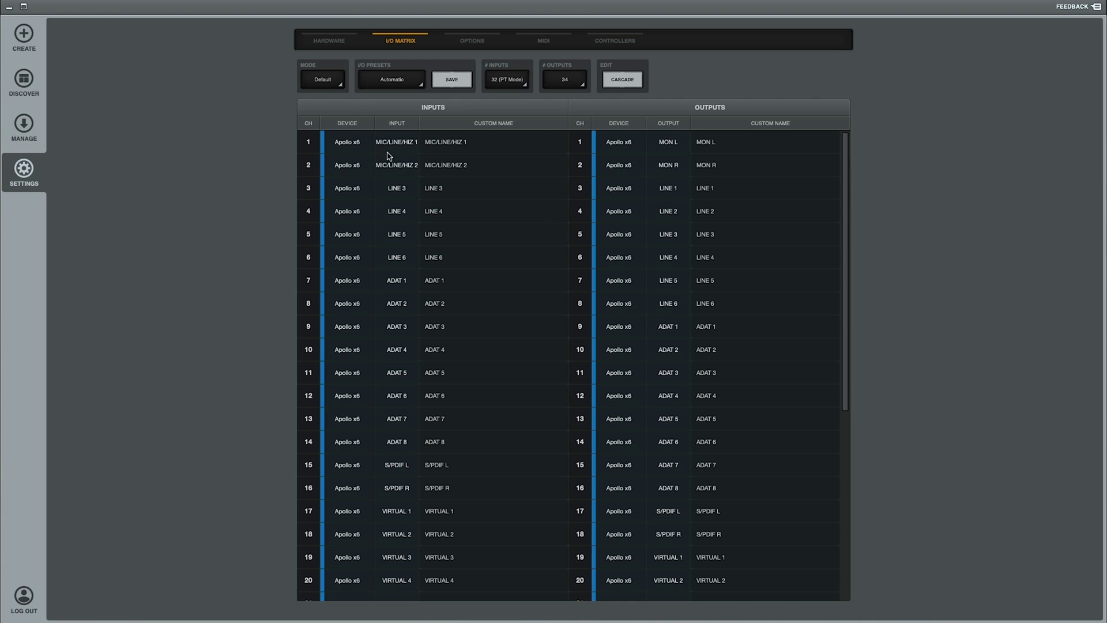
{"action": "left_click", "coordinate": [29, 38]}
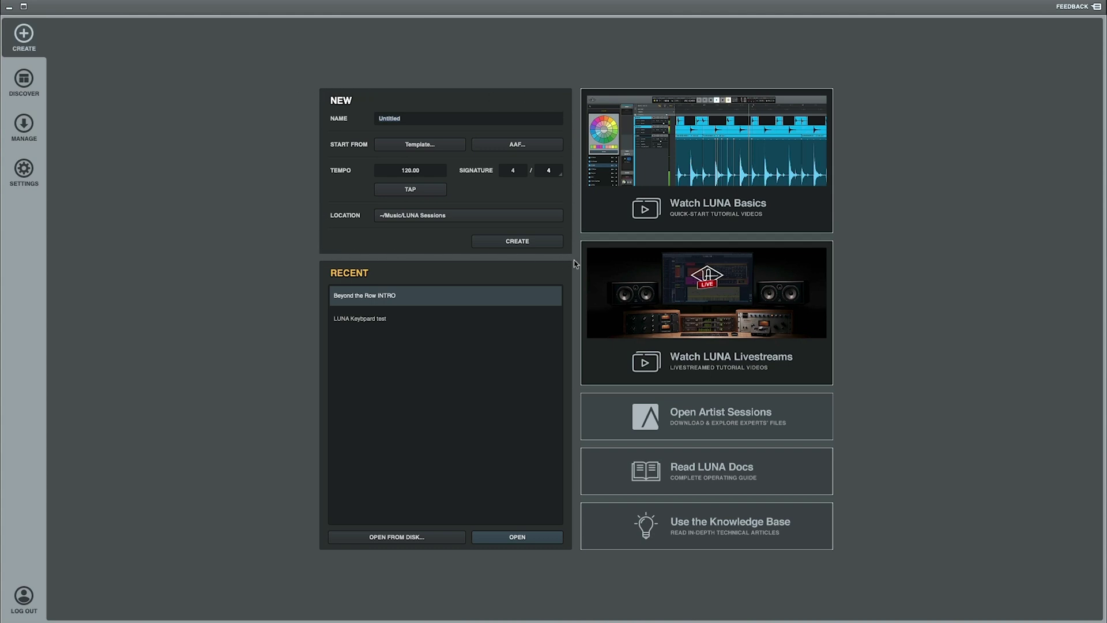
Rename the Untitled session to 'LUNA Basics 1' and create it.
{"action": "left_click", "coordinate": [406, 121]}
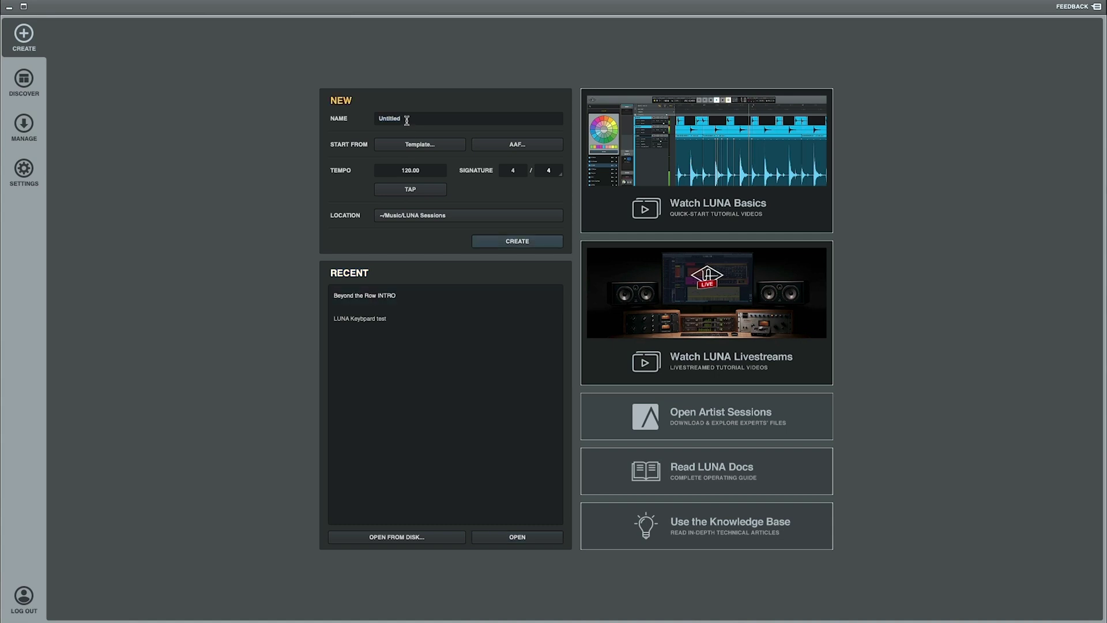
{"action": "left_click_drag", "start_coordinate": [407, 121], "coordinate": [342, 122]}
{"action": "type", "text": "LUNA Basics 1"}
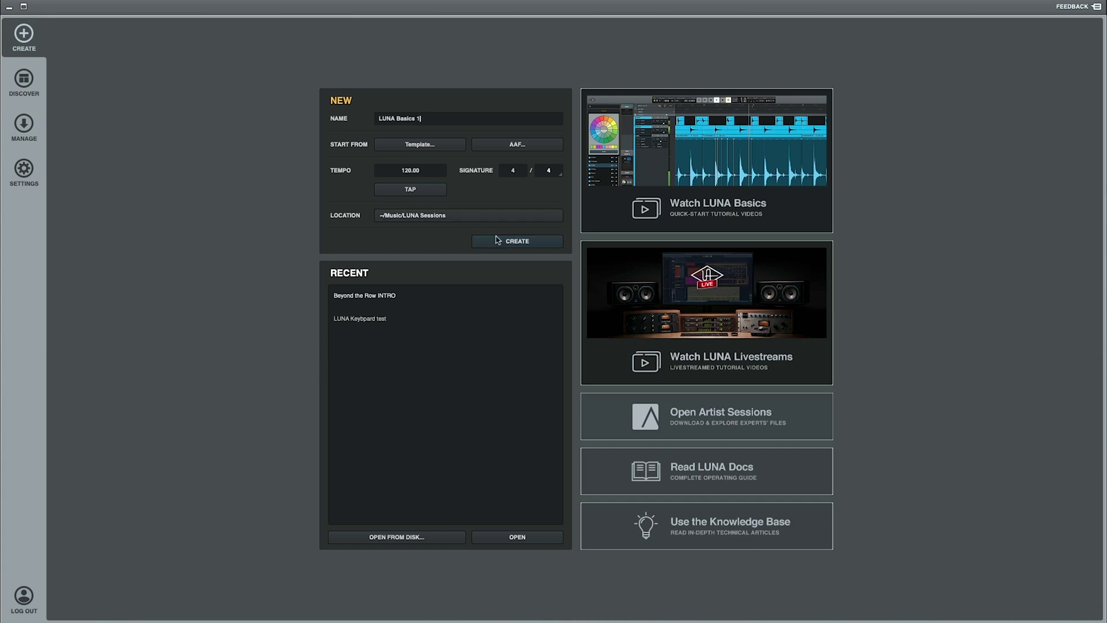
{"action": "left_click", "coordinate": [523, 241]}
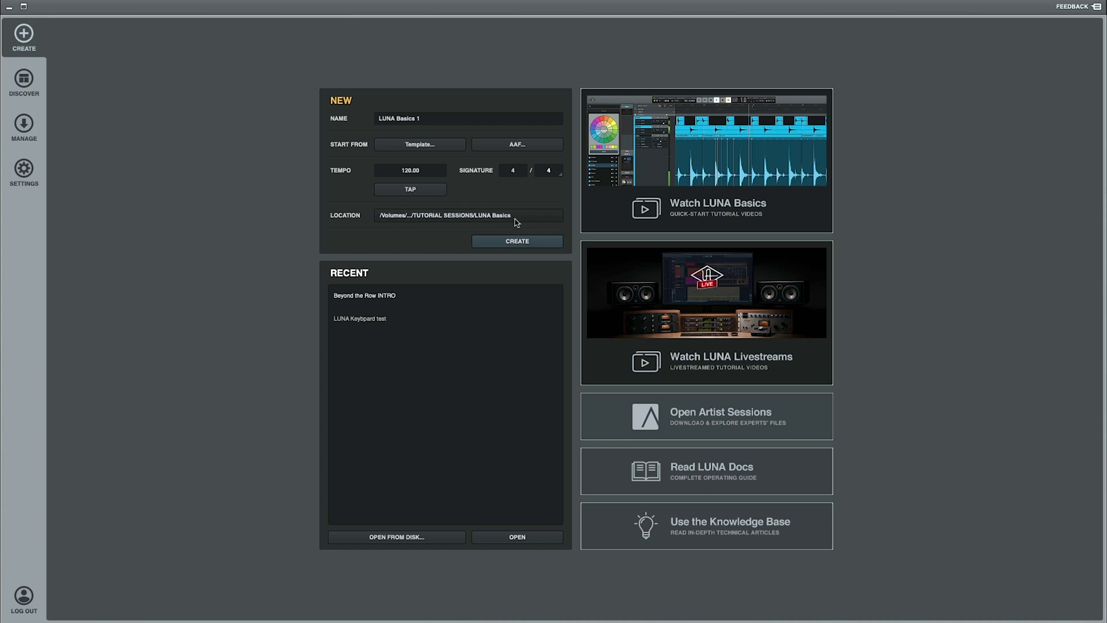
{"action": "left_click", "coordinate": [416, 120]}
{"action": "type", "text": "1"}
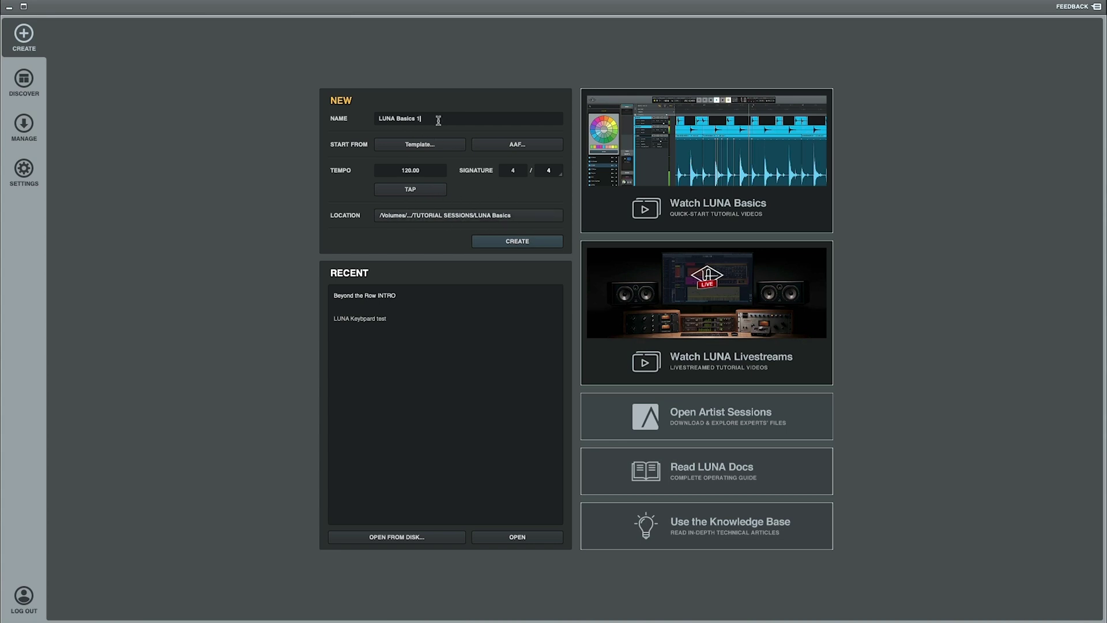
{"action": "left_click", "coordinate": [528, 245]}
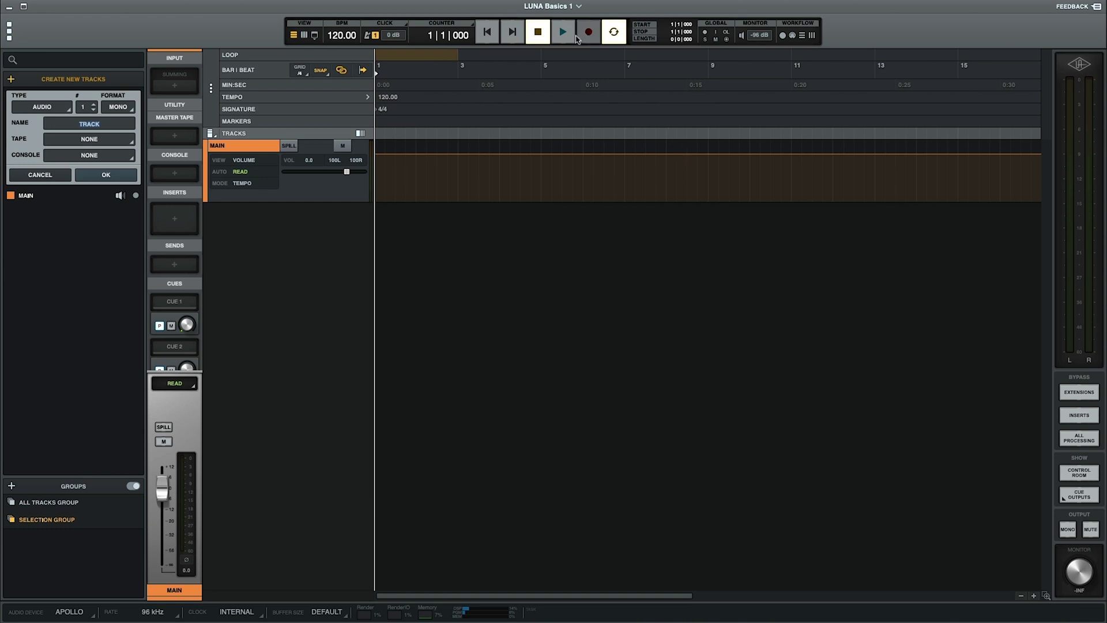
Turn on global record arming with the ARM button in the transport bar.
{"action": "left_click", "coordinate": [726, 40]}
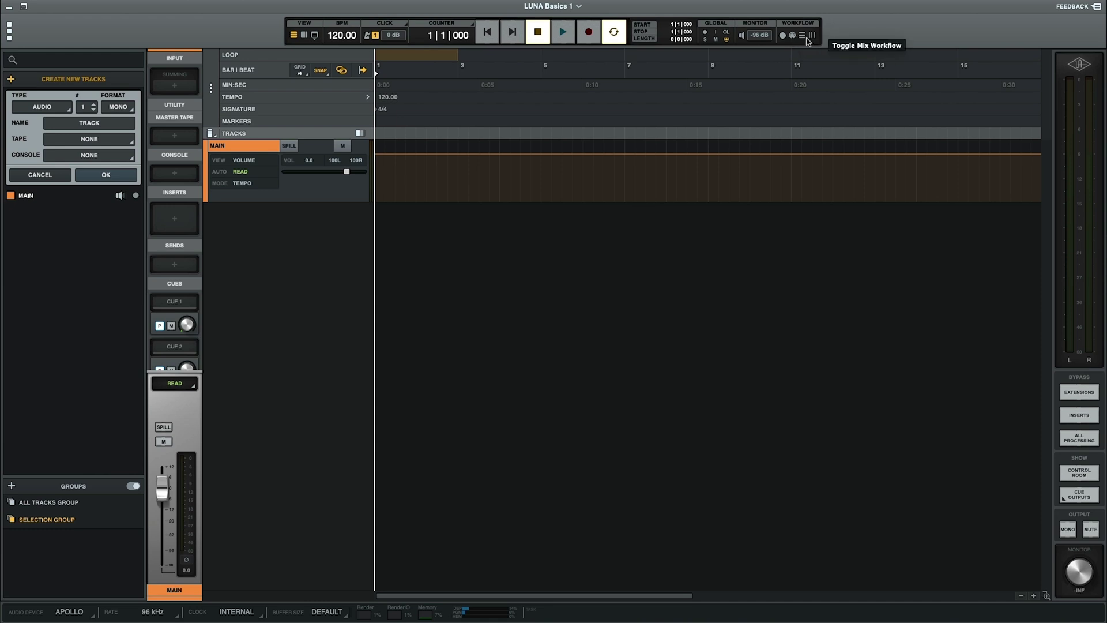
Cycle through the Record, Edit and Mix workflow toolbars, then hide the Record toolbar.
{"action": "left_click", "coordinate": [783, 36]}
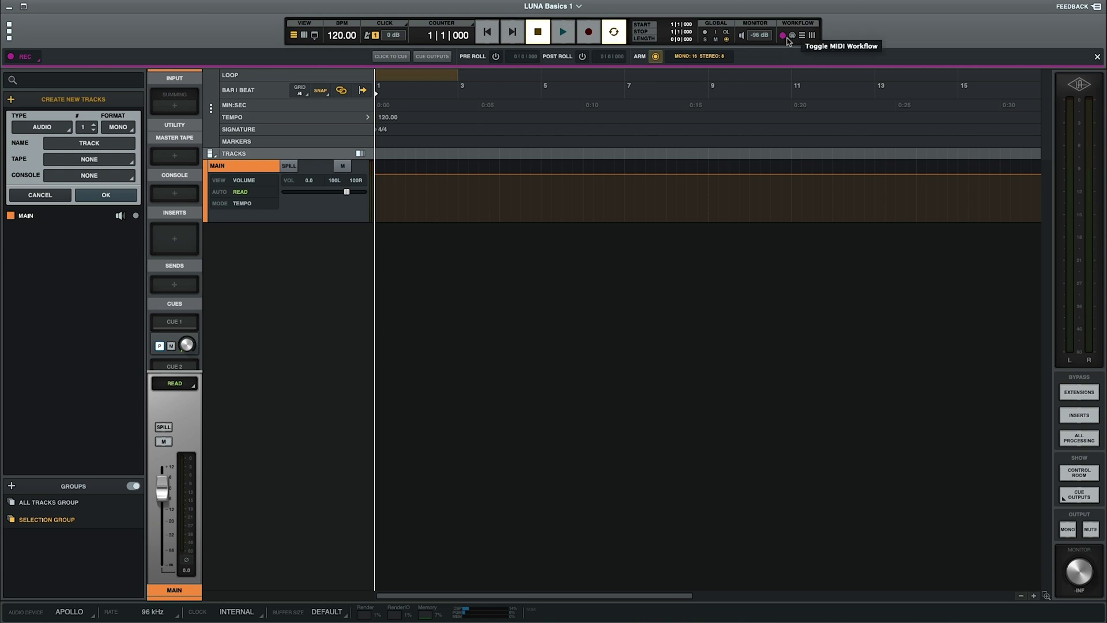
{"action": "left_click", "coordinate": [801, 35]}
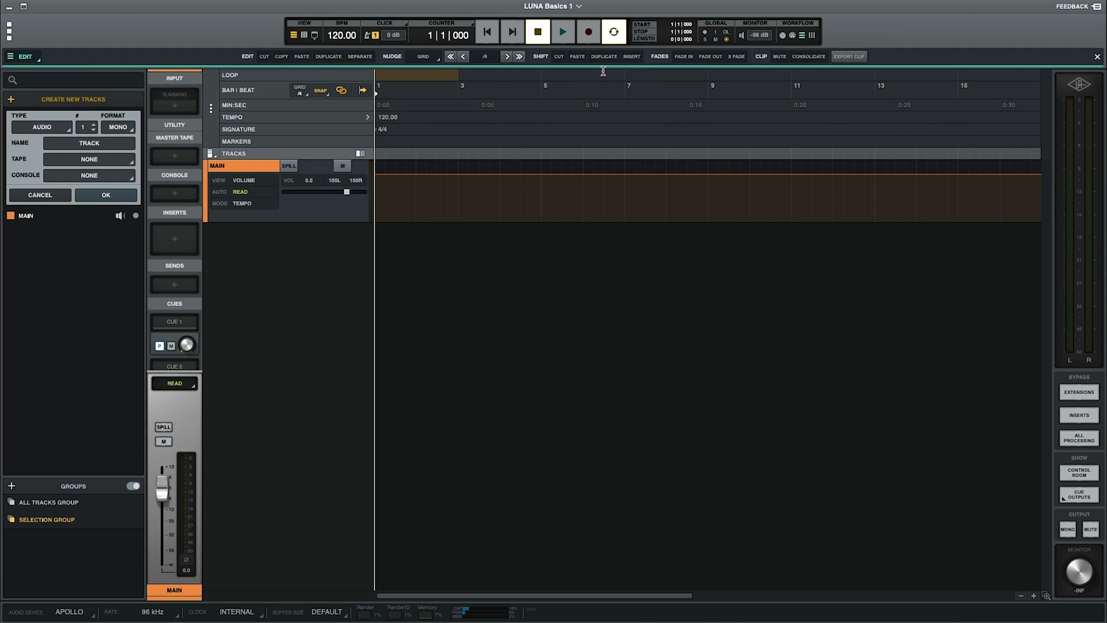
{"action": "left_click", "coordinate": [811, 36]}
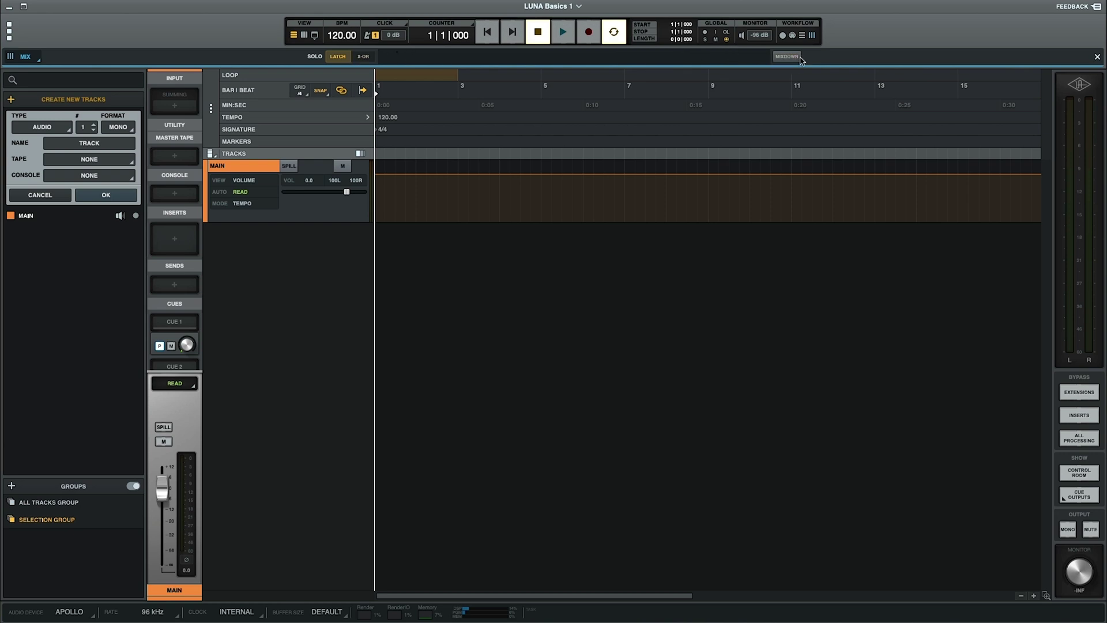
{"action": "left_click", "coordinate": [782, 35]}
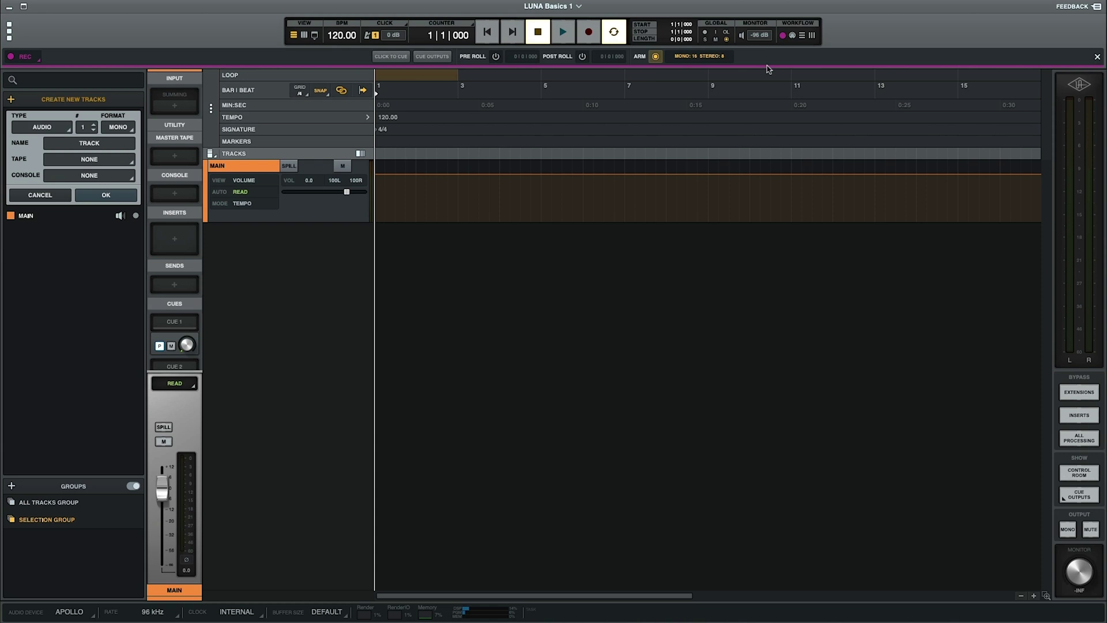
{"action": "left_click", "coordinate": [783, 35]}
{"action": "left_click", "coordinate": [783, 36]}
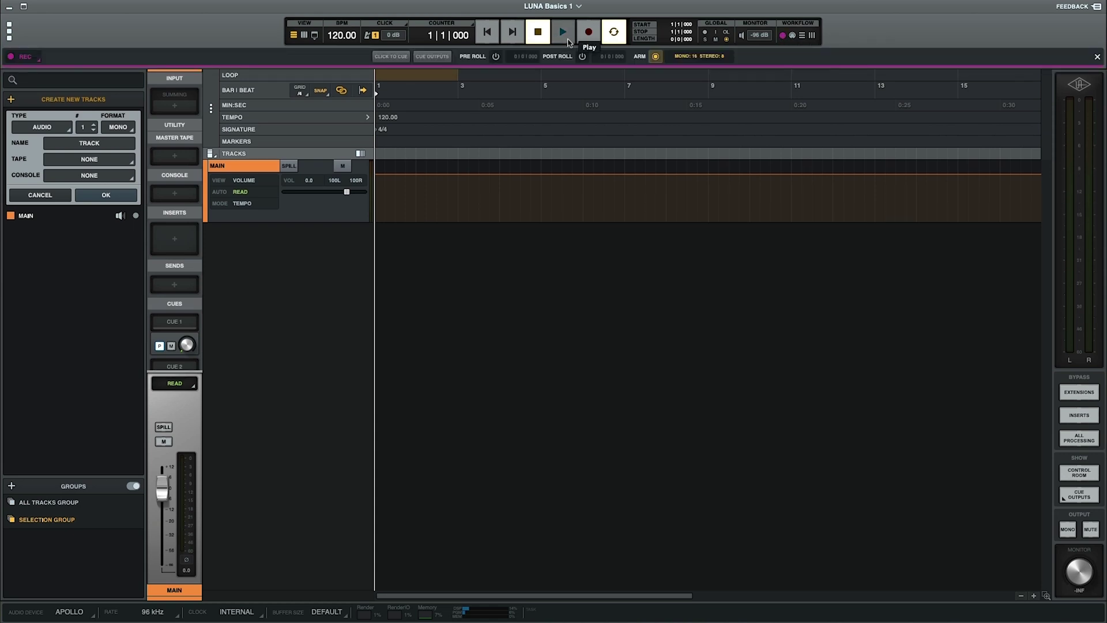
{"action": "left_click", "coordinate": [459, 34]}
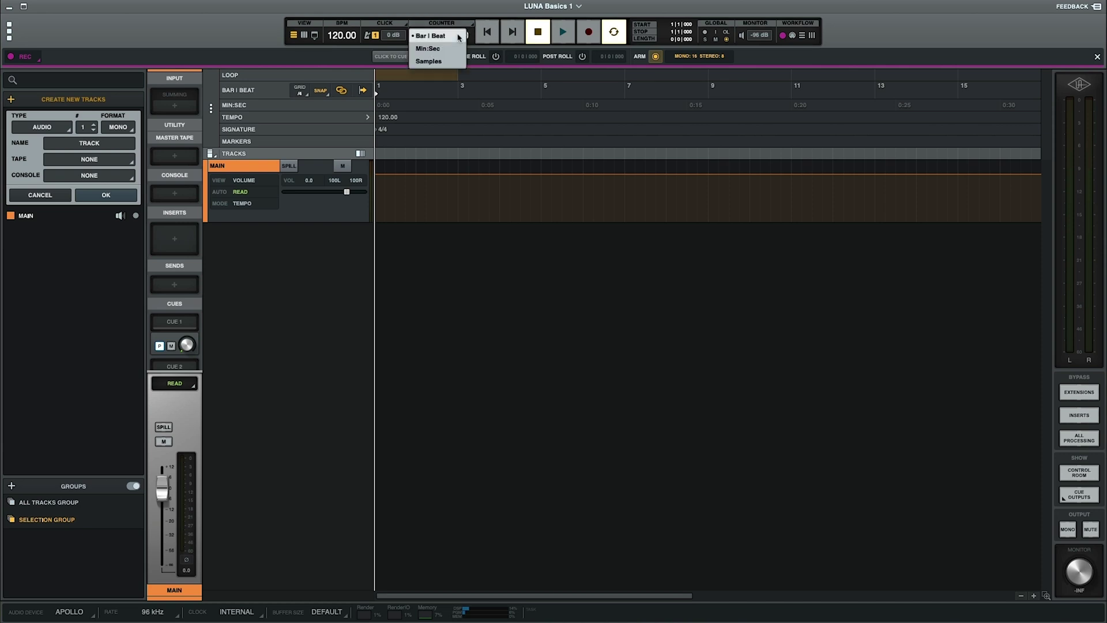
{"action": "left_click", "coordinate": [445, 51]}
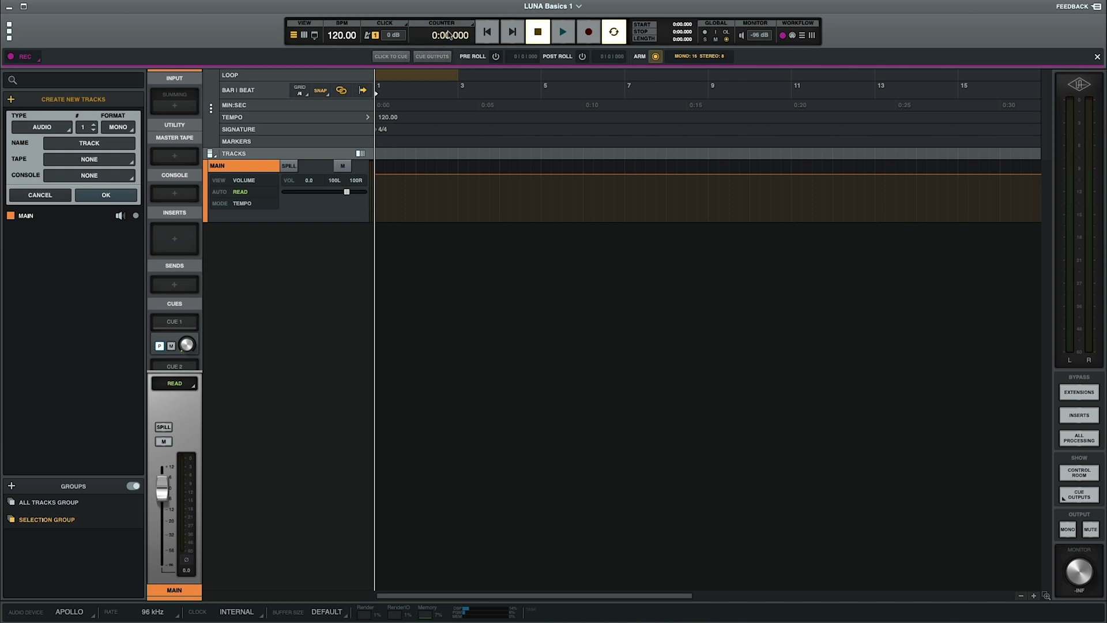
{"action": "left_click", "coordinate": [472, 29]}
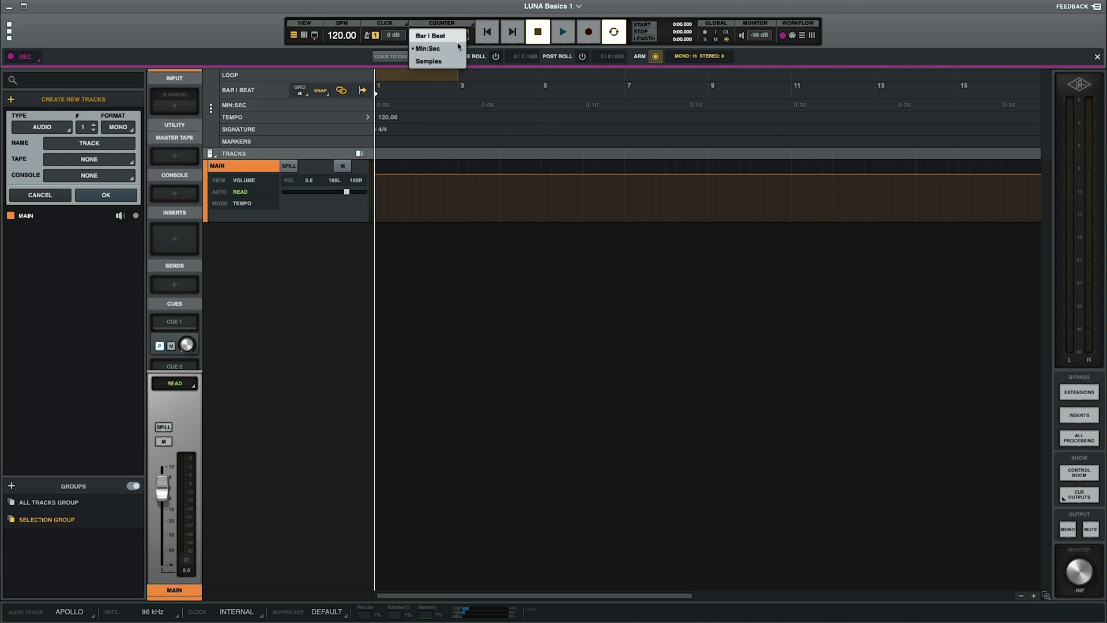
{"action": "left_click", "coordinate": [470, 30]}
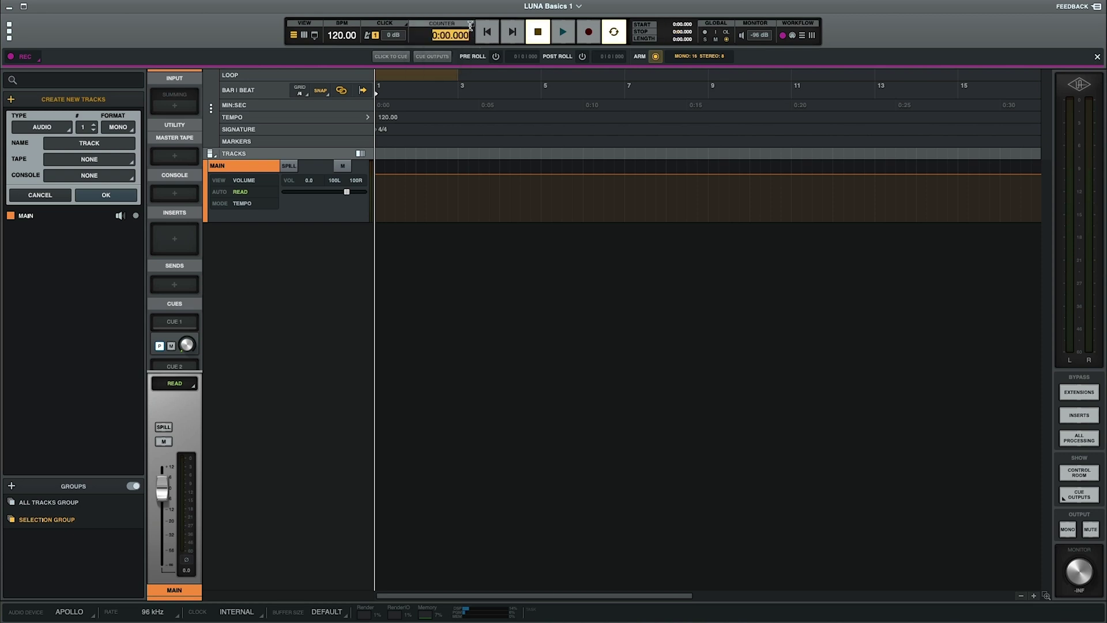
{"action": "left_click", "coordinate": [470, 29]}
{"action": "left_click", "coordinate": [456, 37]}
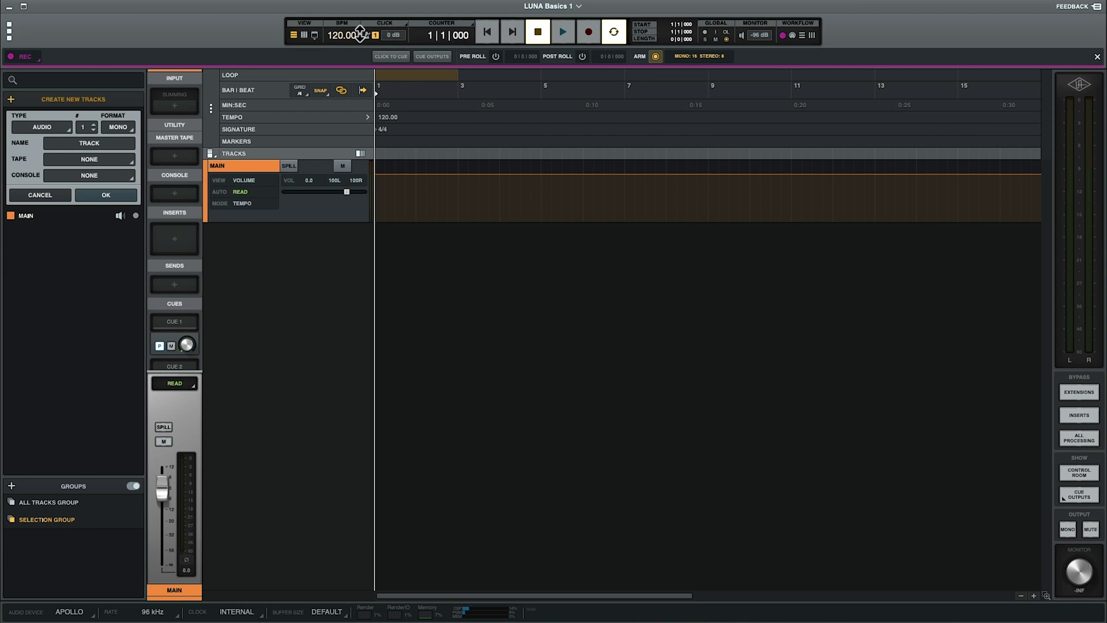
Switch to the mixer and back to the timeline, then toggle the MON and INFO panels off and on.
{"action": "left_click", "coordinate": [304, 35]}
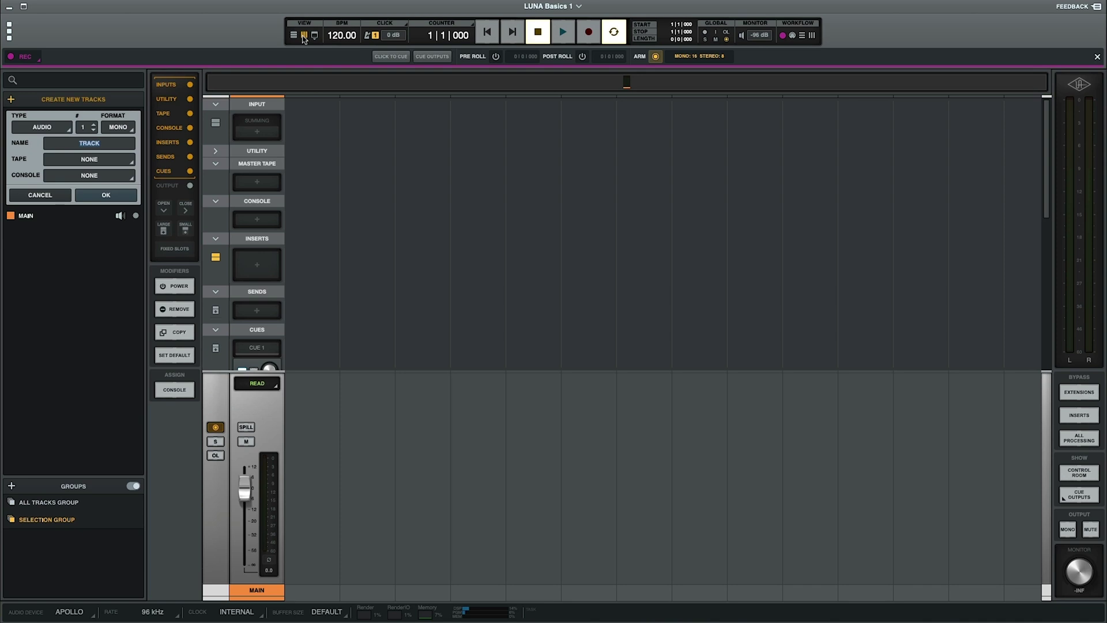
{"action": "left_click", "coordinate": [294, 36]}
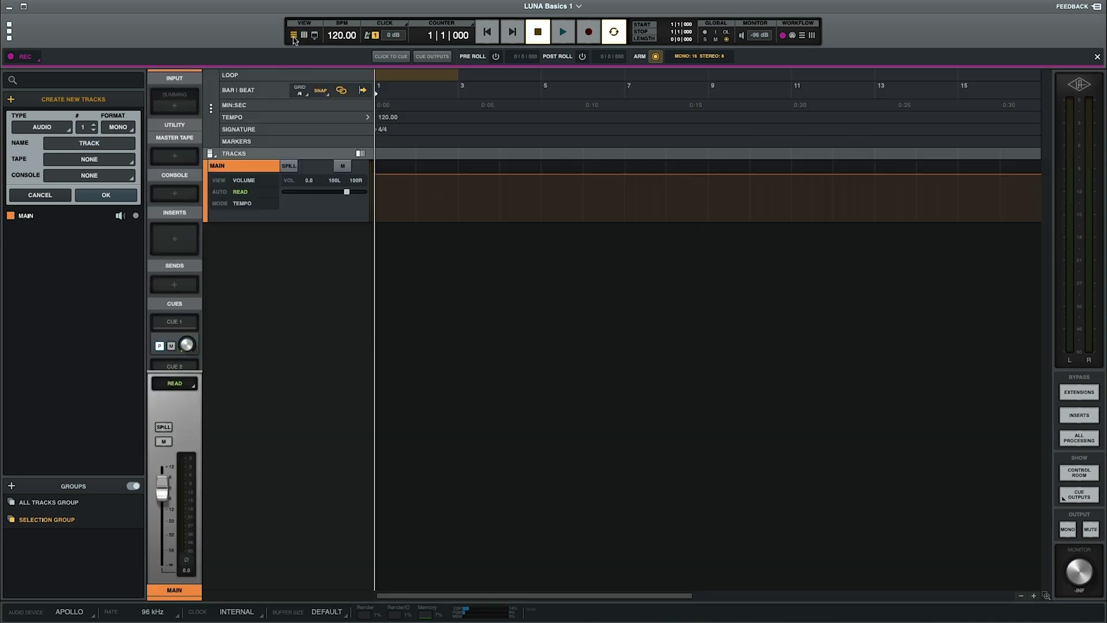
{"action": "left_click", "coordinate": [319, 36]}
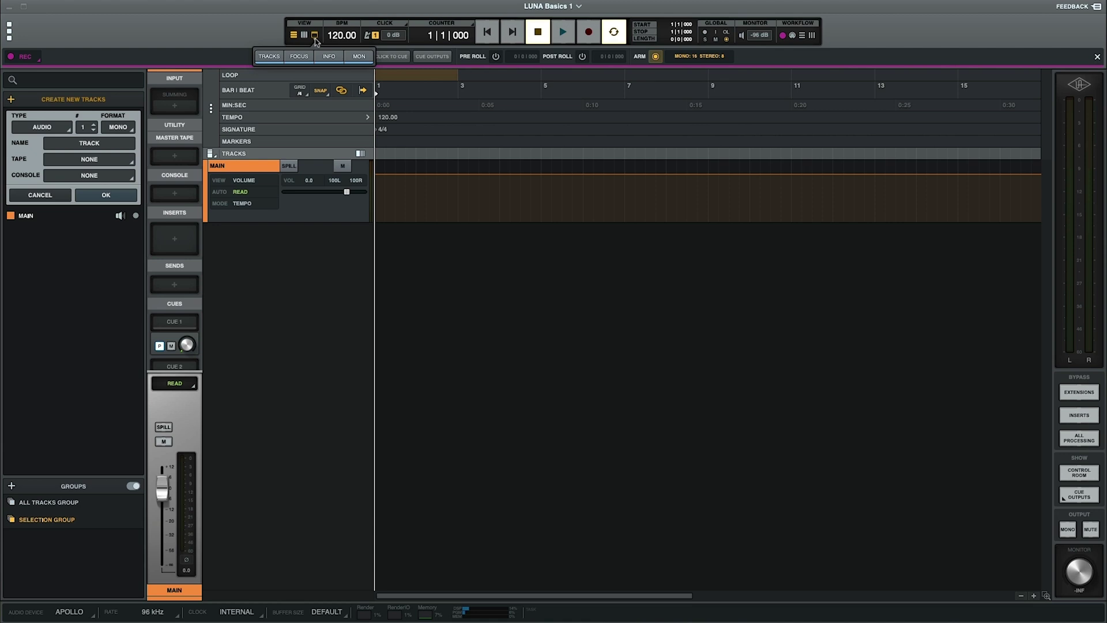
{"action": "left_click", "coordinate": [358, 60]}
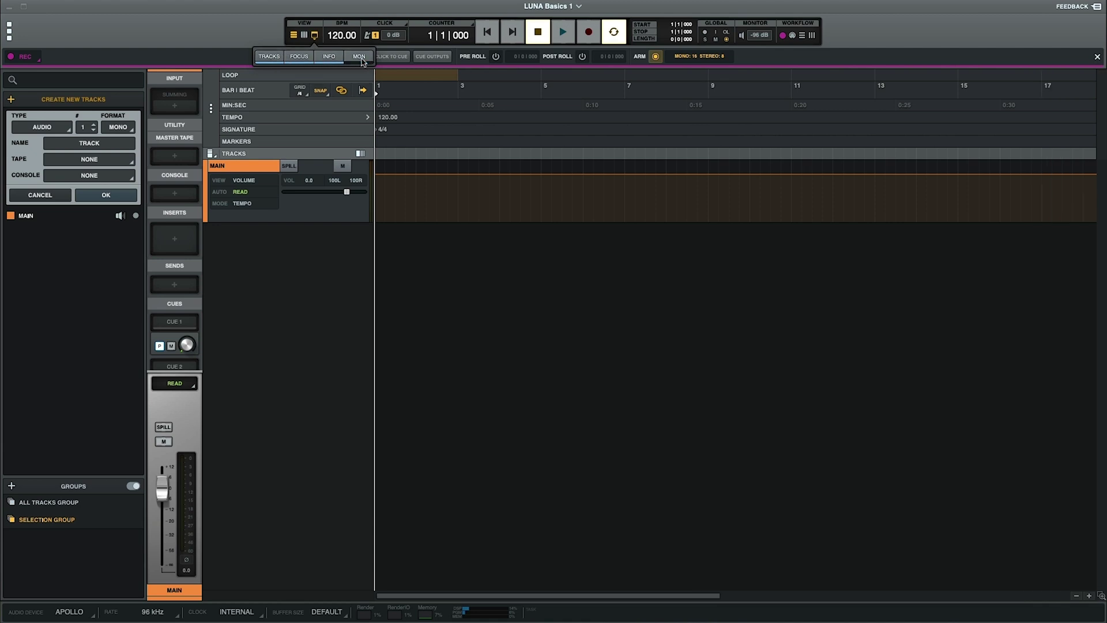
{"action": "left_click", "coordinate": [338, 60]}
{"action": "left_click", "coordinate": [359, 58]}
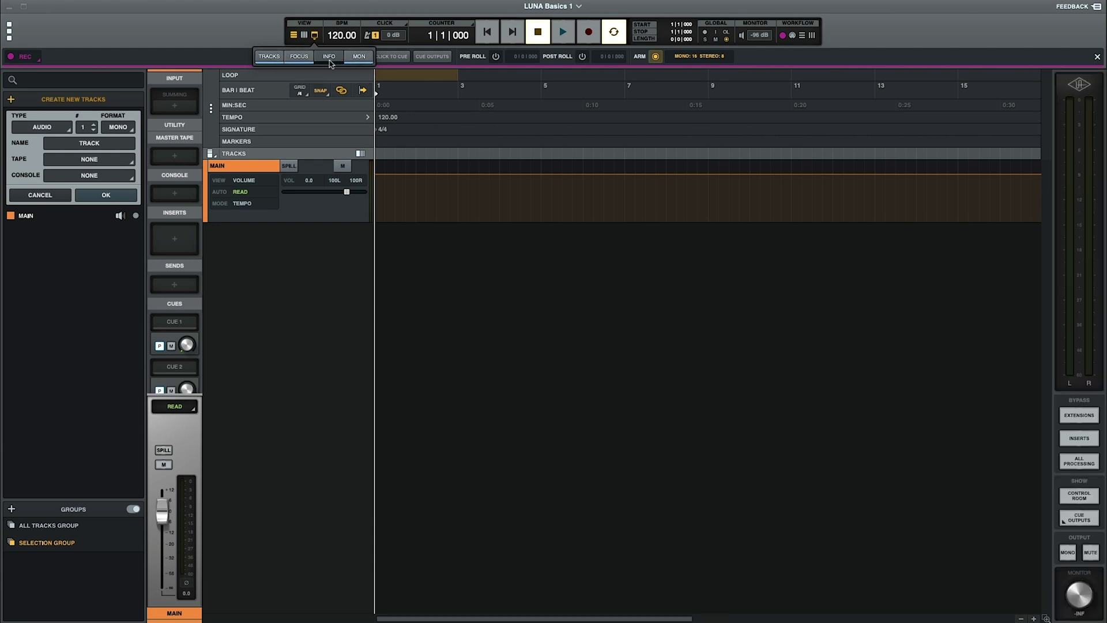
{"action": "left_click", "coordinate": [333, 60]}
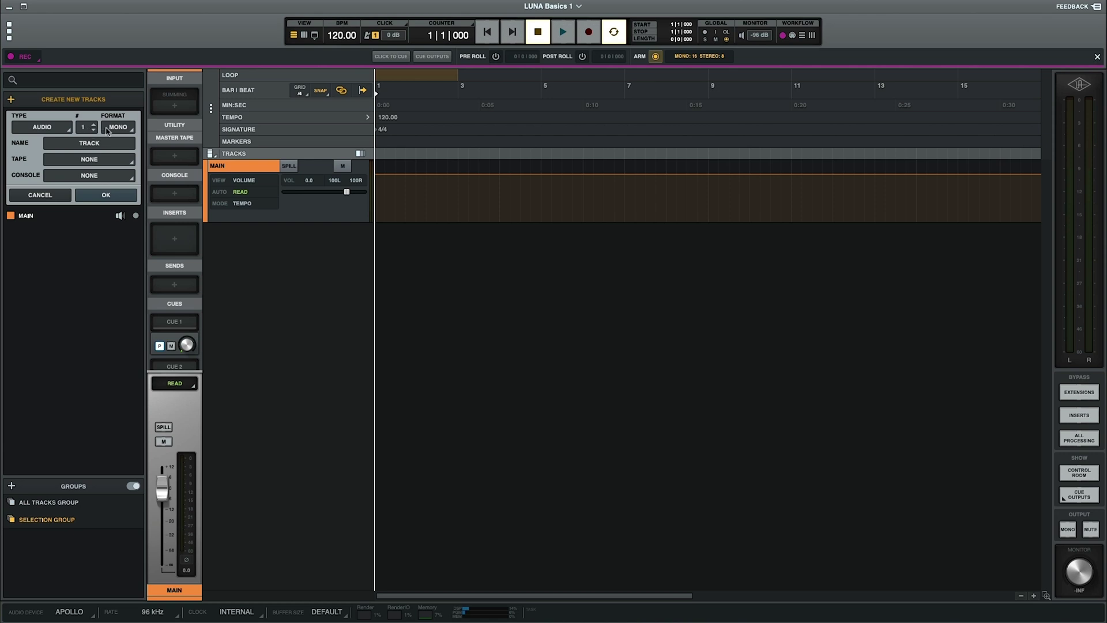
Keep the new track's format Mono and name it 'X GTR'.
{"action": "left_click", "coordinate": [124, 129]}
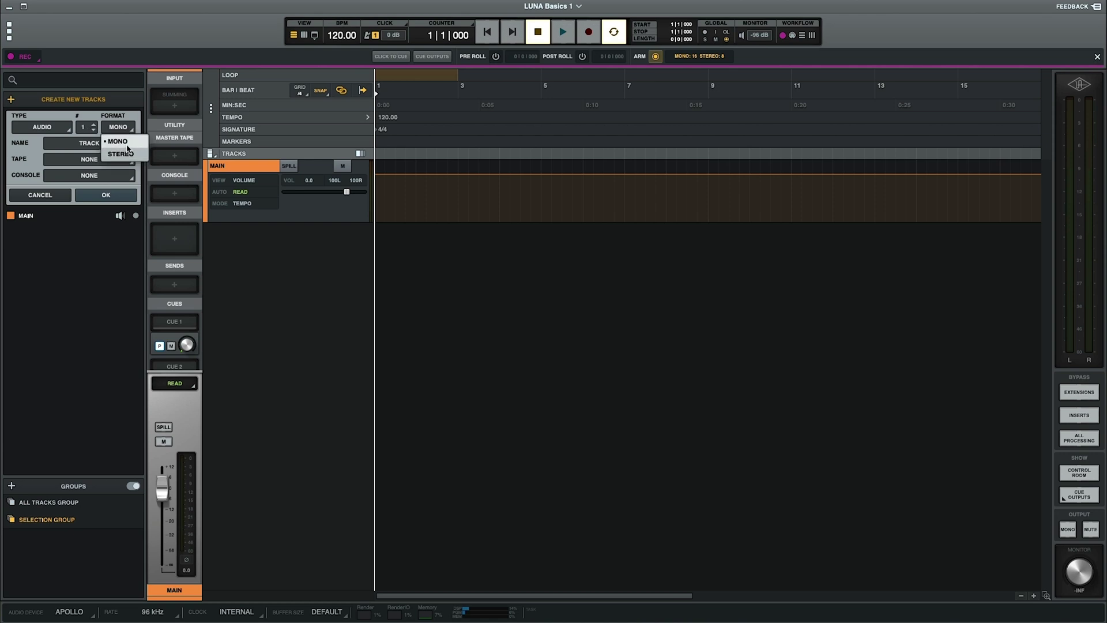
{"action": "left_click", "coordinate": [128, 128]}
{"action": "left_click", "coordinate": [99, 143]}
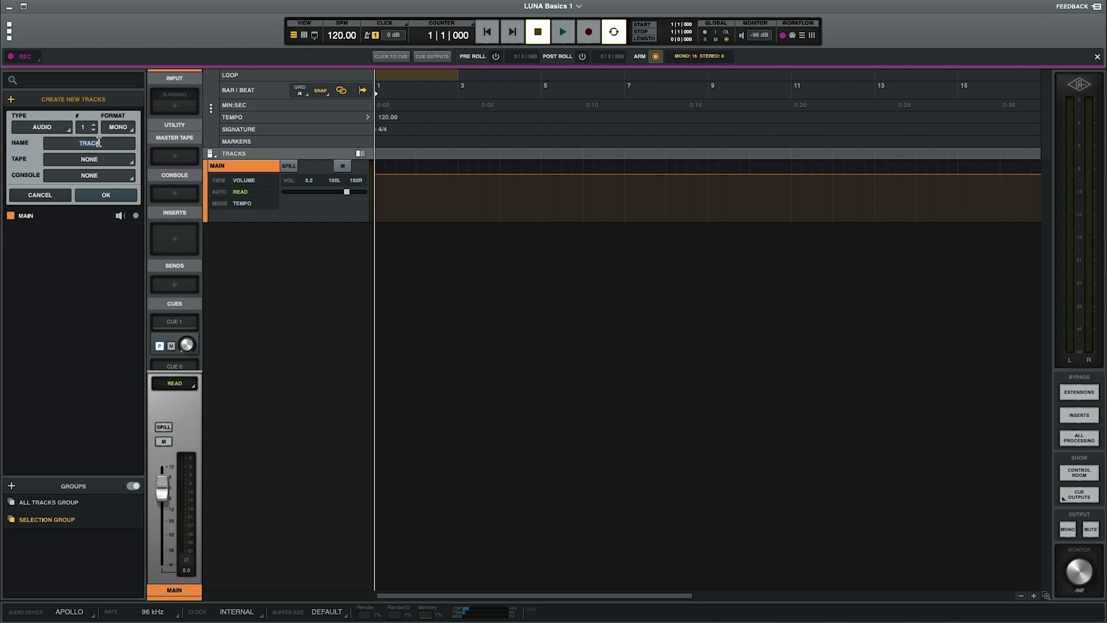
{"action": "type", "text": "x gtr"}
Leave both tape and console emulation for the new track set to None.
{"action": "left_click", "coordinate": [96, 164]}
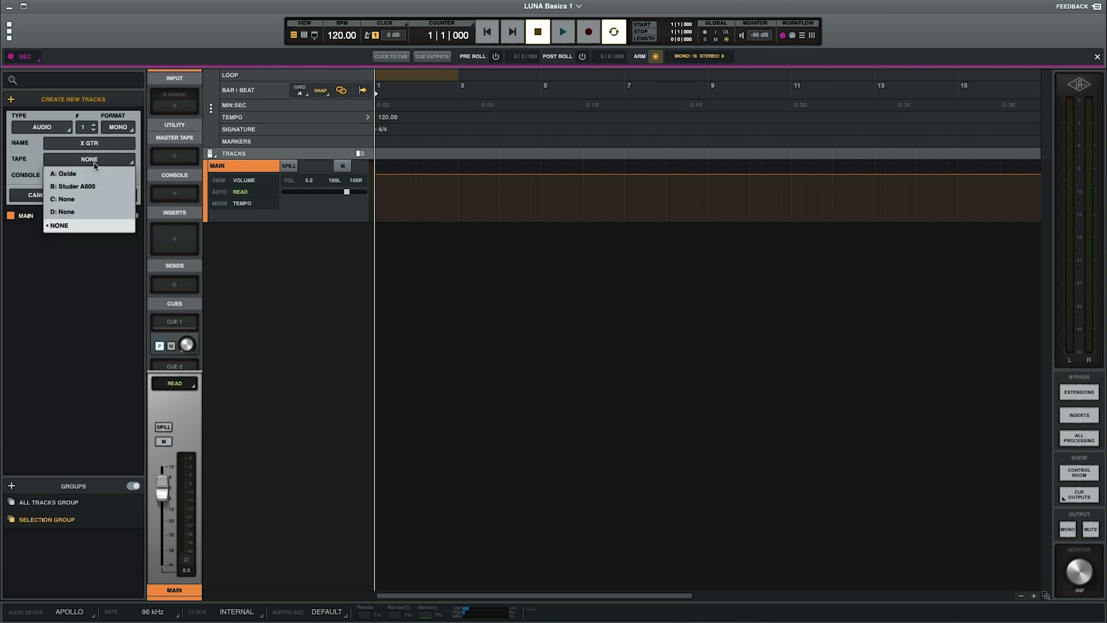
{"action": "left_click", "coordinate": [95, 164]}
{"action": "left_click", "coordinate": [96, 165]}
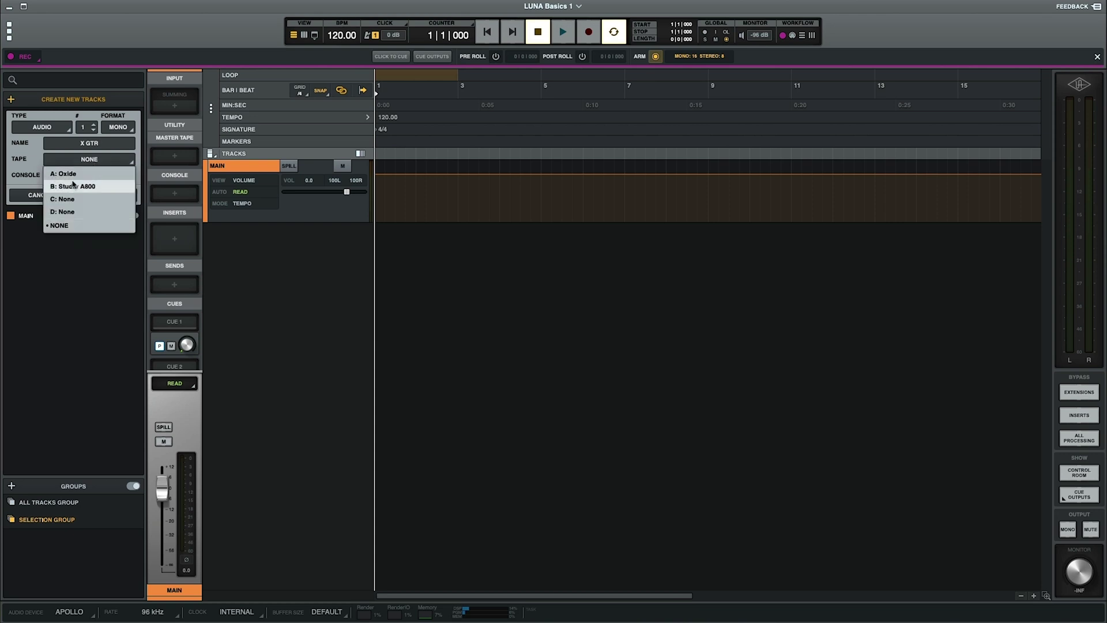
{"action": "left_click", "coordinate": [97, 164]}
{"action": "left_click", "coordinate": [97, 177]}
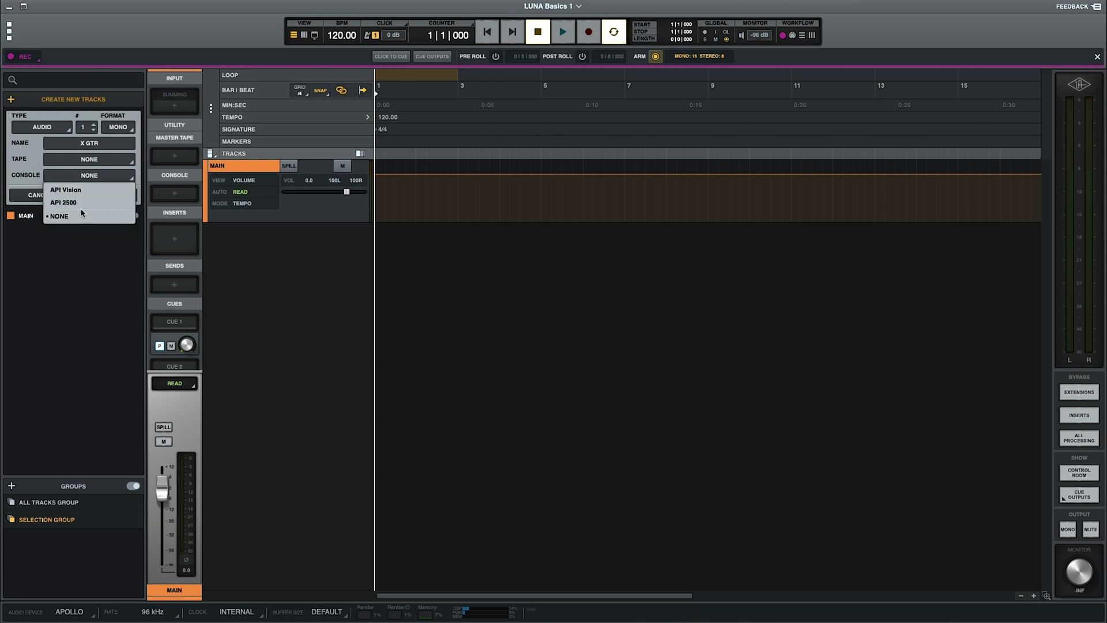
{"action": "left_click", "coordinate": [81, 179]}
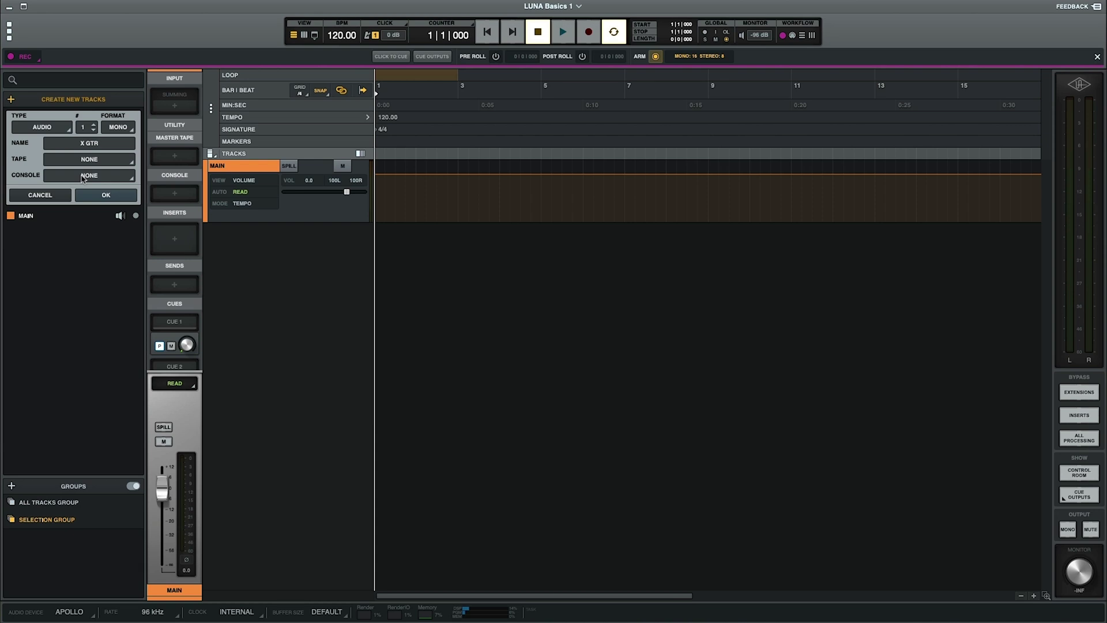
Create the mono X GTR track, reopen Create New Tracks, and keep the track type Audio.
{"action": "key", "text": "Return"}
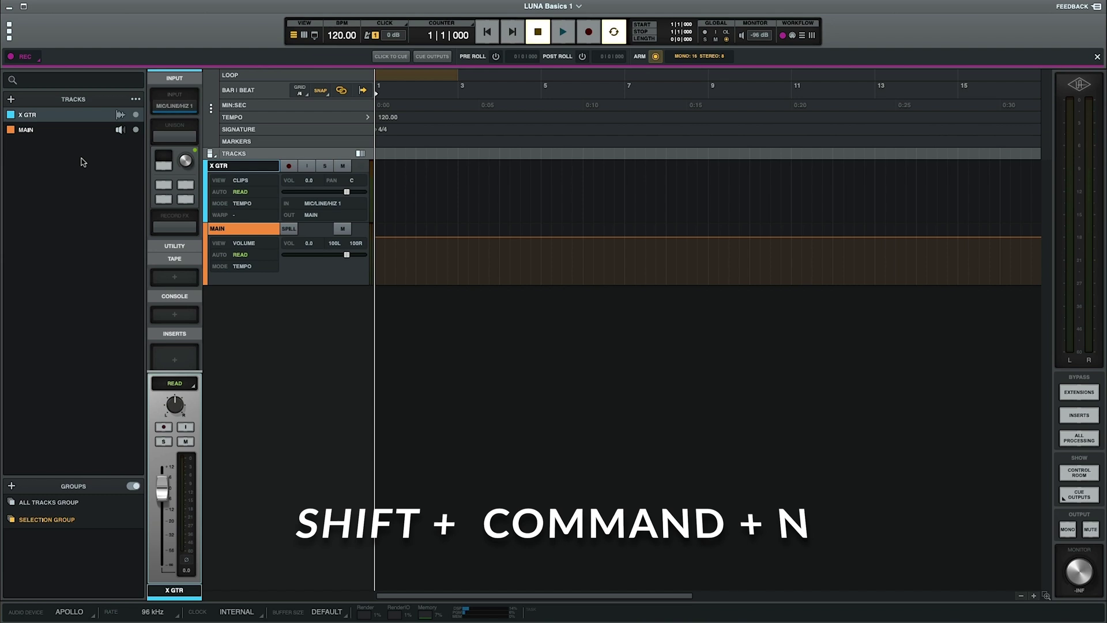
{"action": "key", "text": "super+shift+n"}
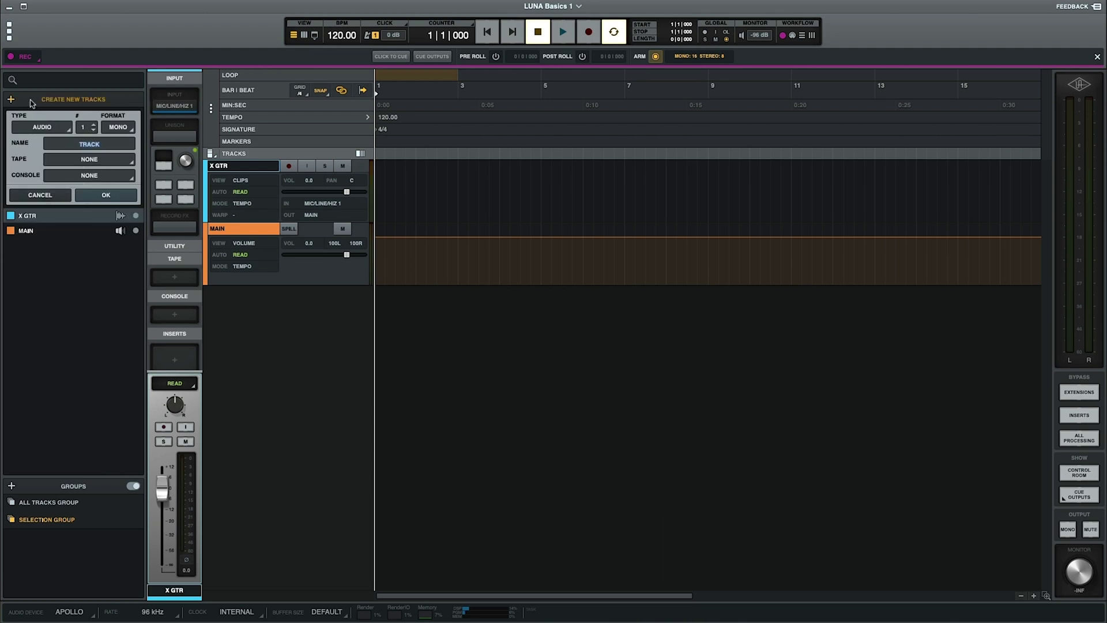
{"action": "left_click", "coordinate": [12, 102]}
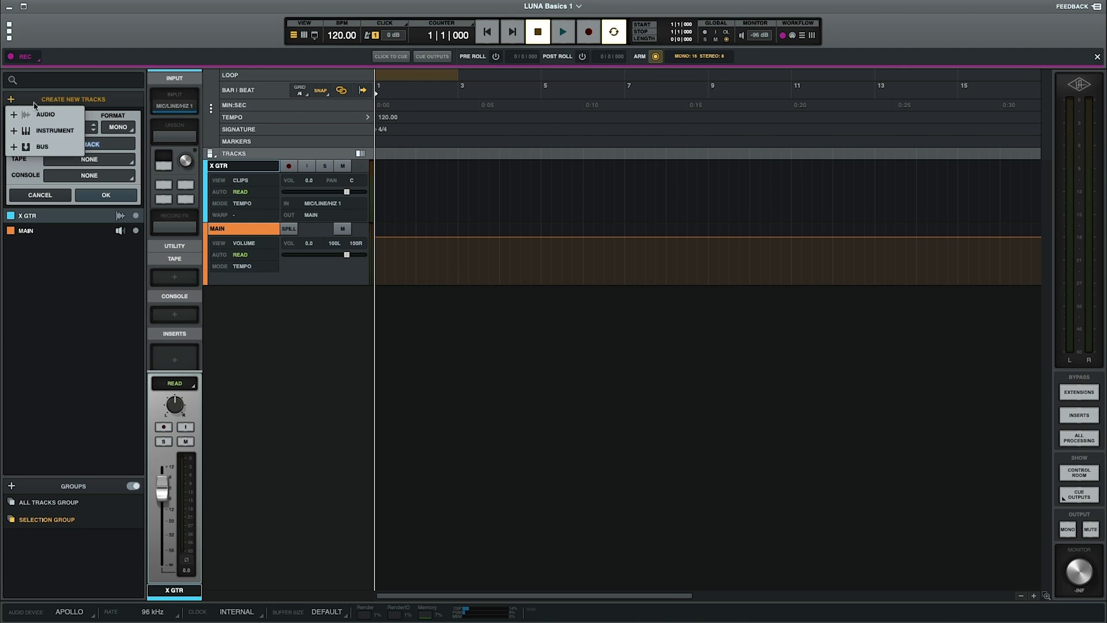
{"action": "left_click", "coordinate": [138, 185]}
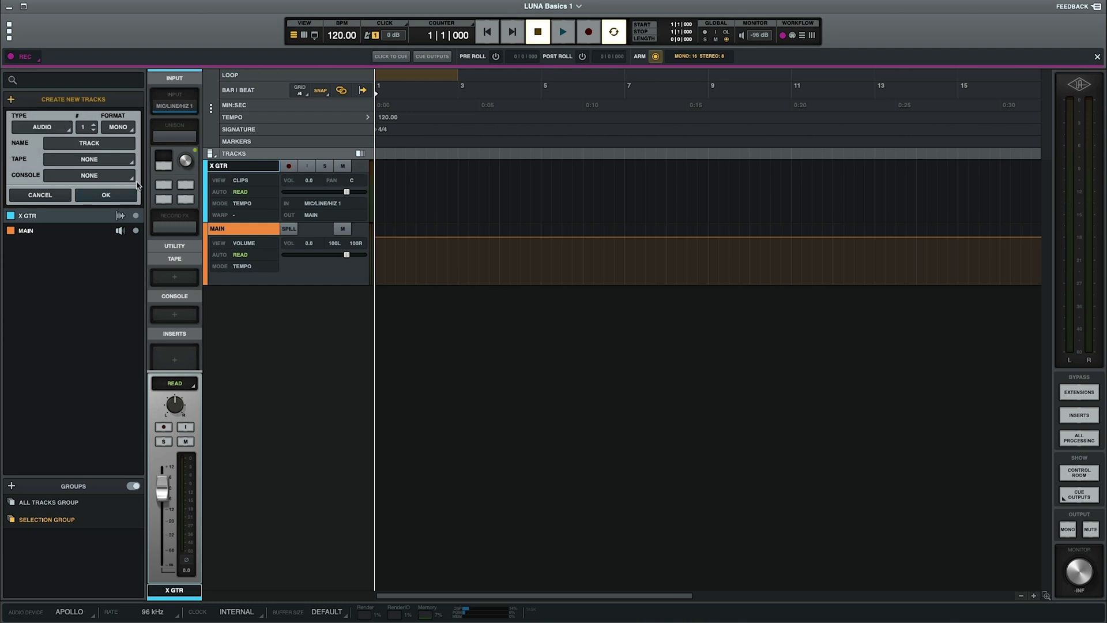
{"action": "left_click", "coordinate": [56, 128]}
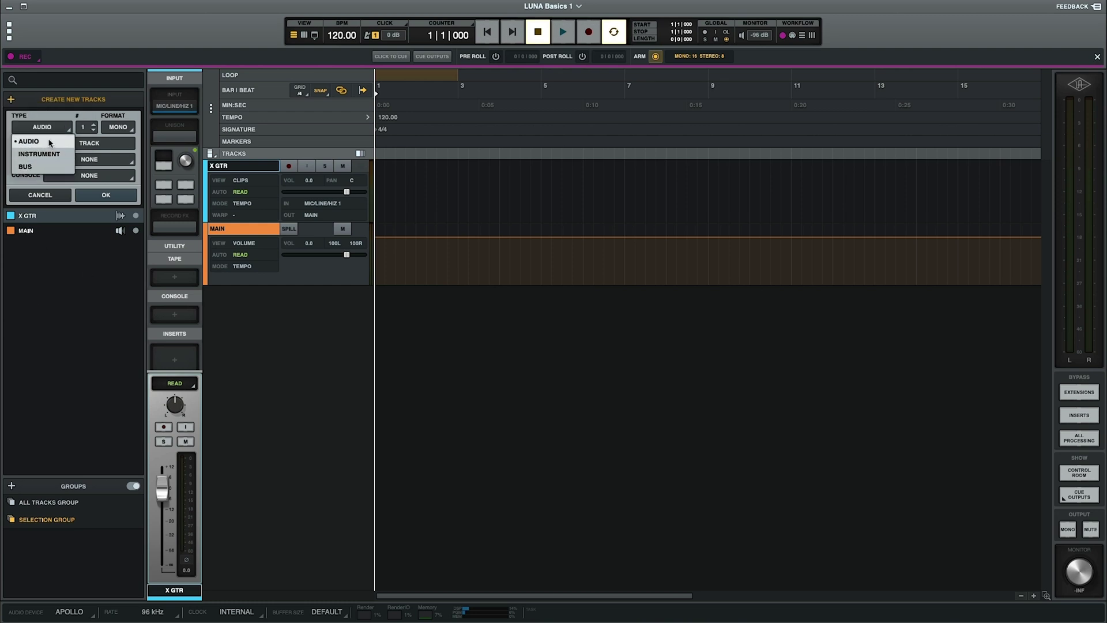
{"action": "left_click", "coordinate": [50, 142]}
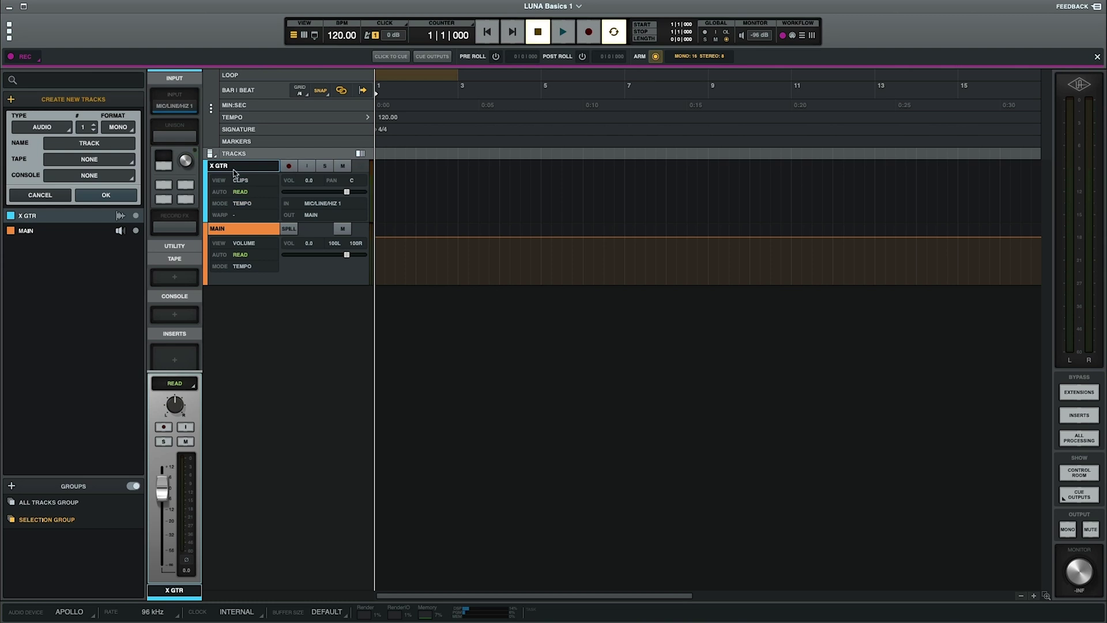
Record-arm X GTR, turn on its input monitoring, and open its input routing list.
{"action": "left_click", "coordinate": [289, 167]}
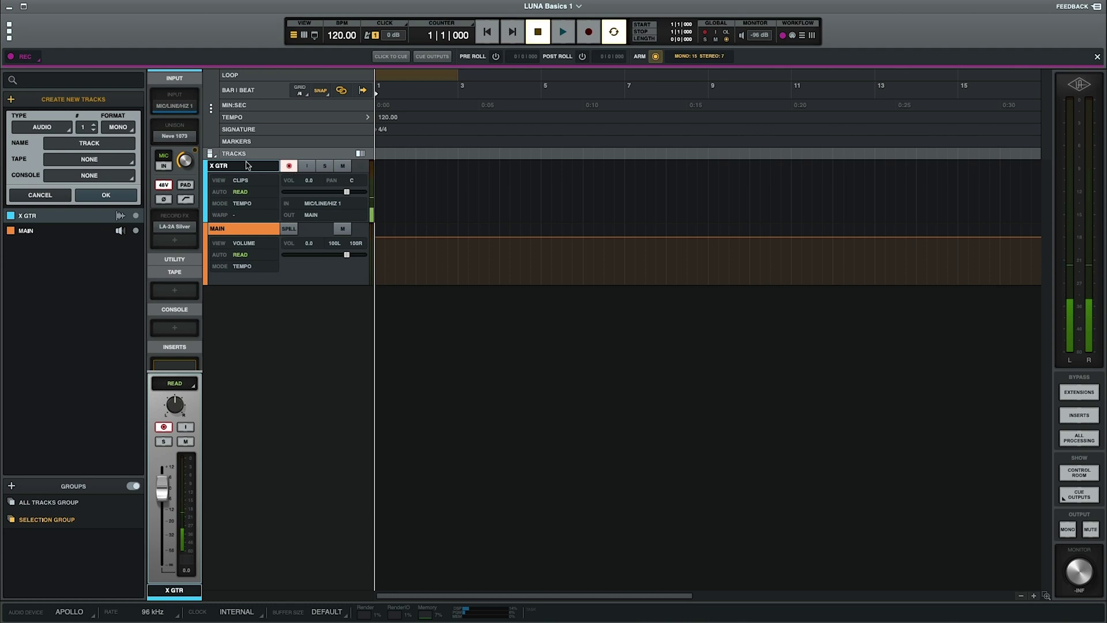
{"action": "left_click", "coordinate": [186, 428]}
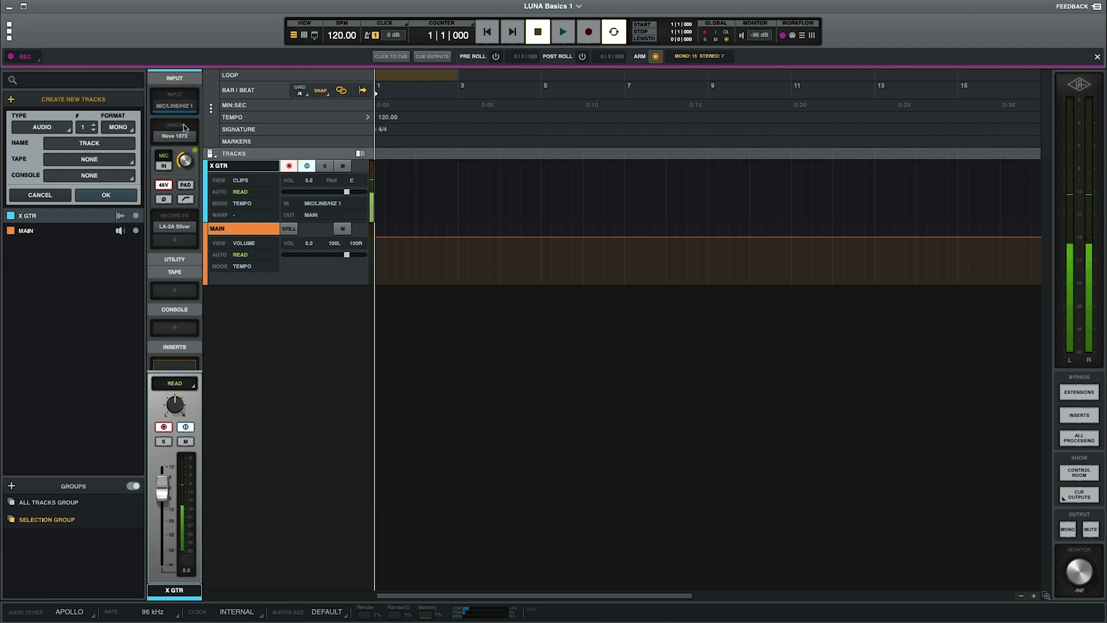
{"action": "mouse_move", "coordinate": [186, 135]}
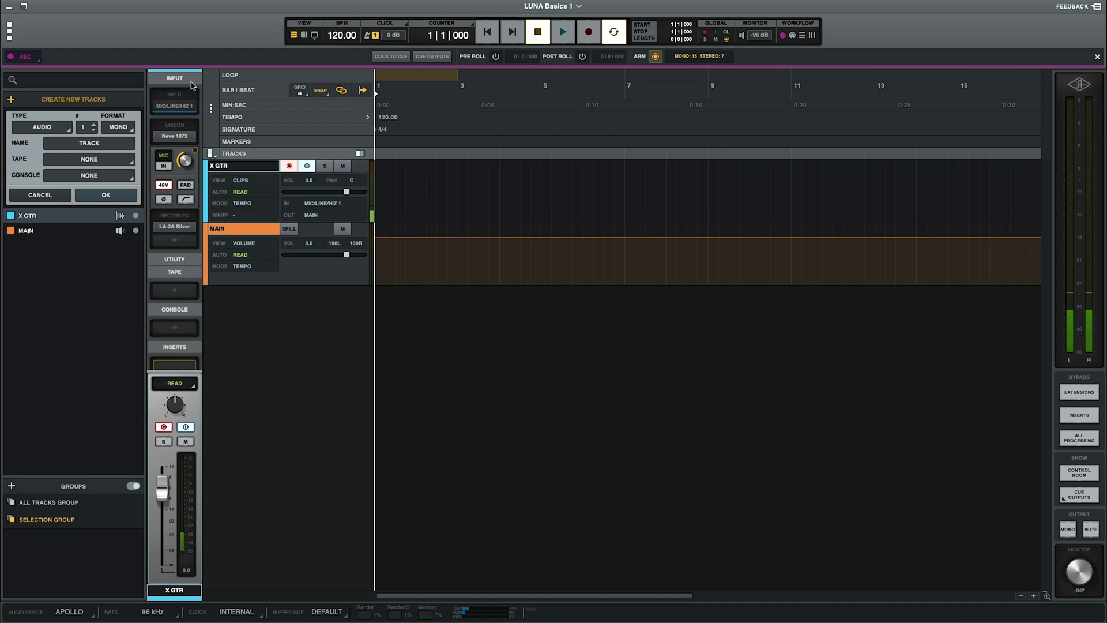
{"action": "left_click", "coordinate": [184, 109]}
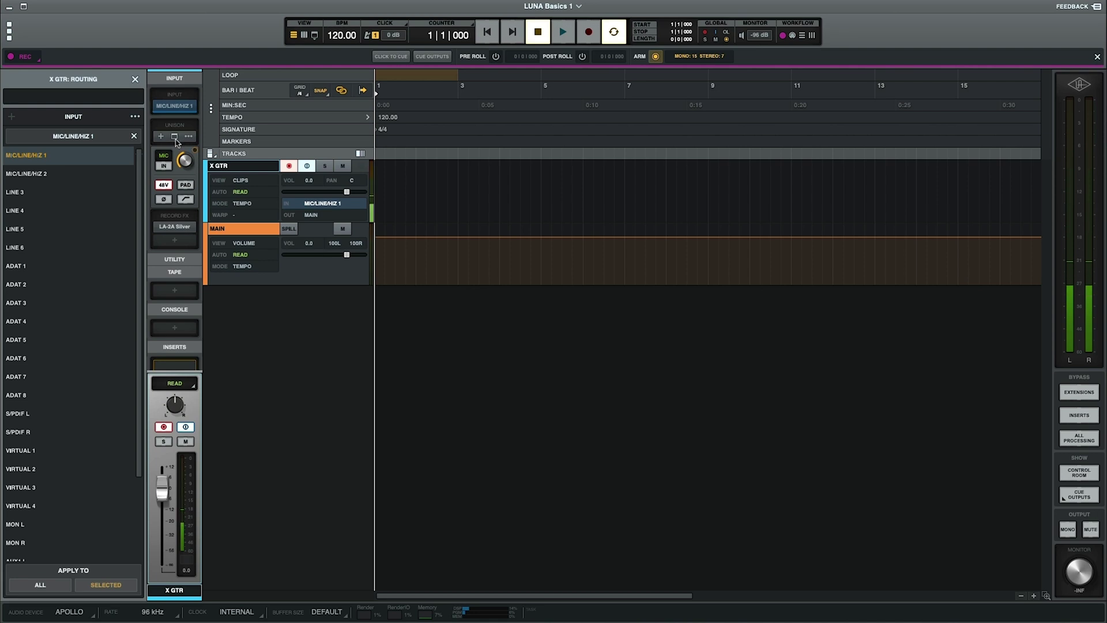
Enable 48V phantom power and the high-pass filter on X GTR, then open the Neve 1073 preamp.
{"action": "mouse_move", "coordinate": [173, 227]}
{"action": "scroll", "coordinate": [177, 291], "scroll_direction": "down", "scroll_amount": 10}
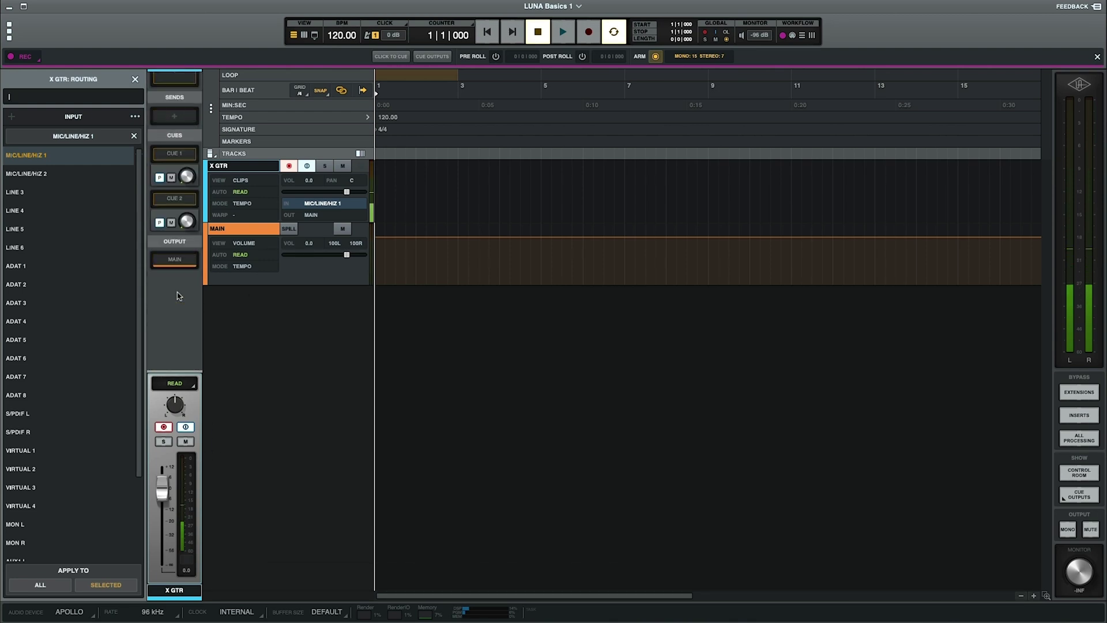
{"action": "scroll", "coordinate": [178, 296], "scroll_direction": "up", "scroll_amount": 2}
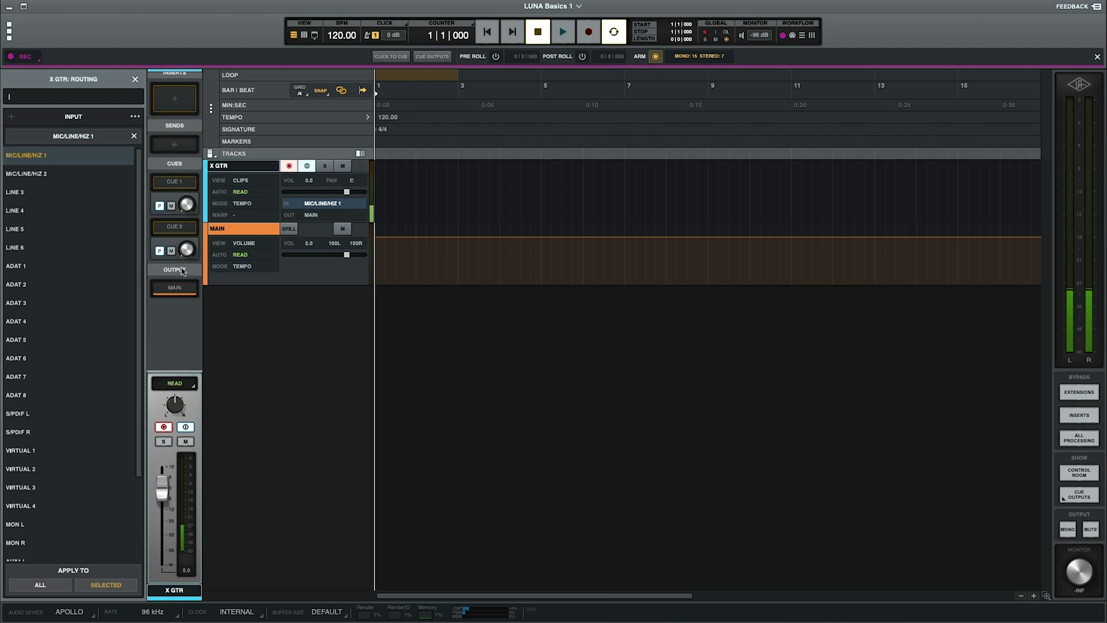
{"action": "scroll", "coordinate": [175, 277], "scroll_direction": "up", "scroll_amount": 8}
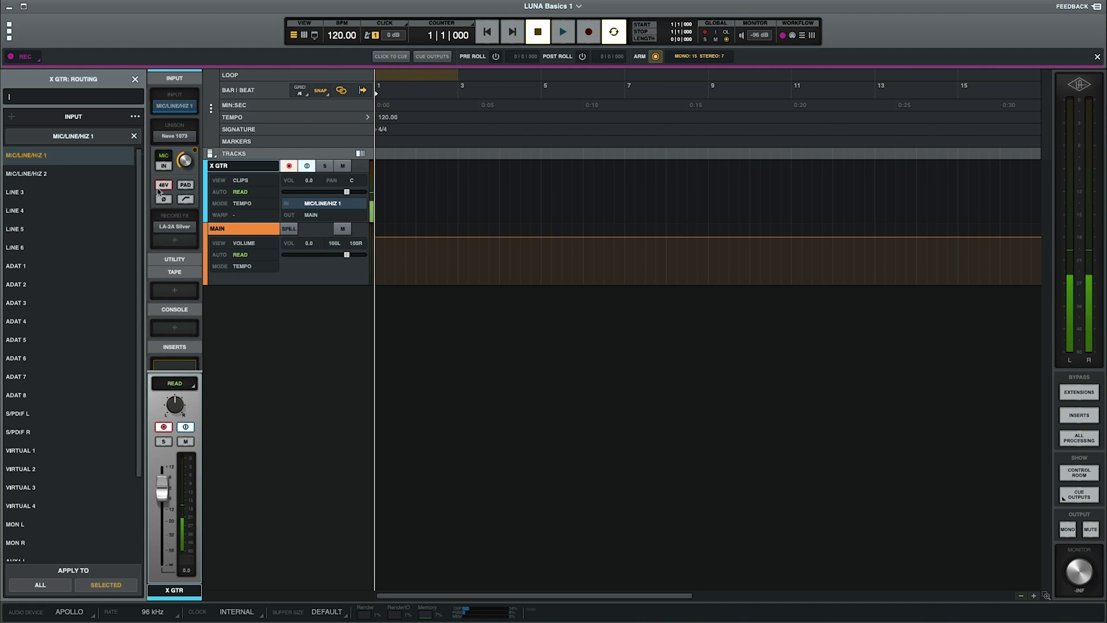
{"action": "left_click", "coordinate": [169, 187]}
{"action": "left_click", "coordinate": [187, 200]}
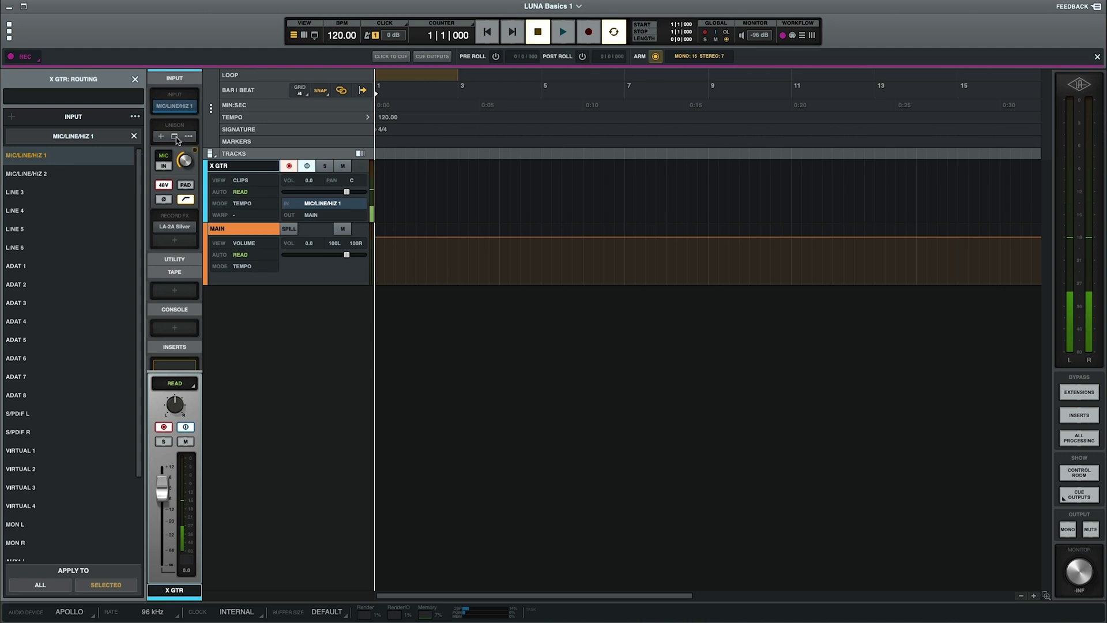
{"action": "left_click", "coordinate": [175, 137]}
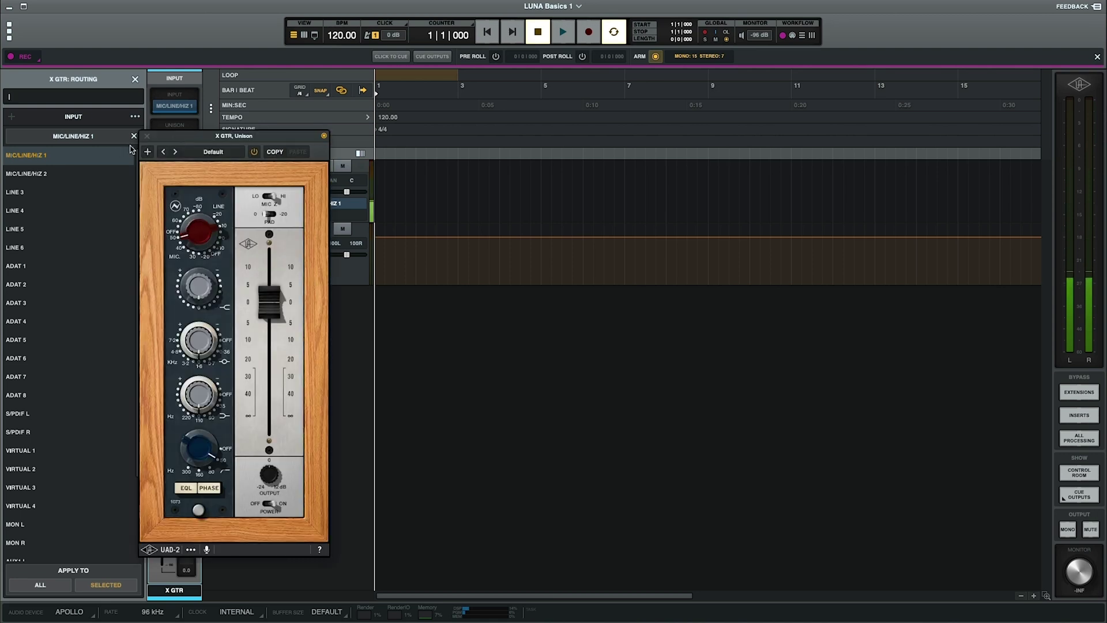
{"action": "left_click", "coordinate": [147, 139]}
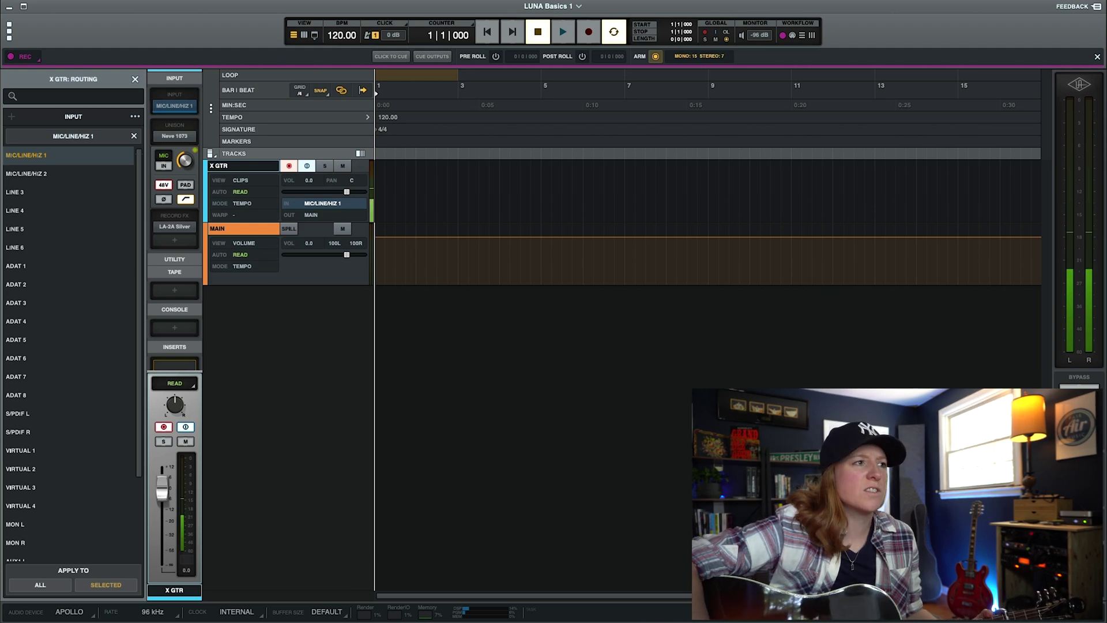
Start recording the scratch guitar part onto X GTR with the R shortcut.
{"action": "key", "text": "r"}
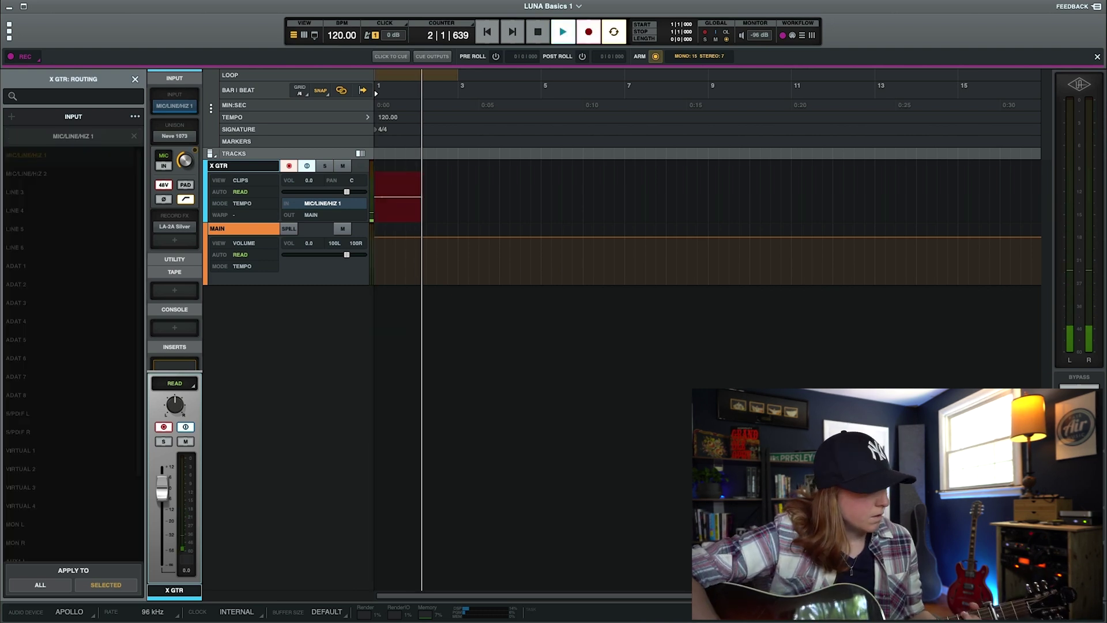